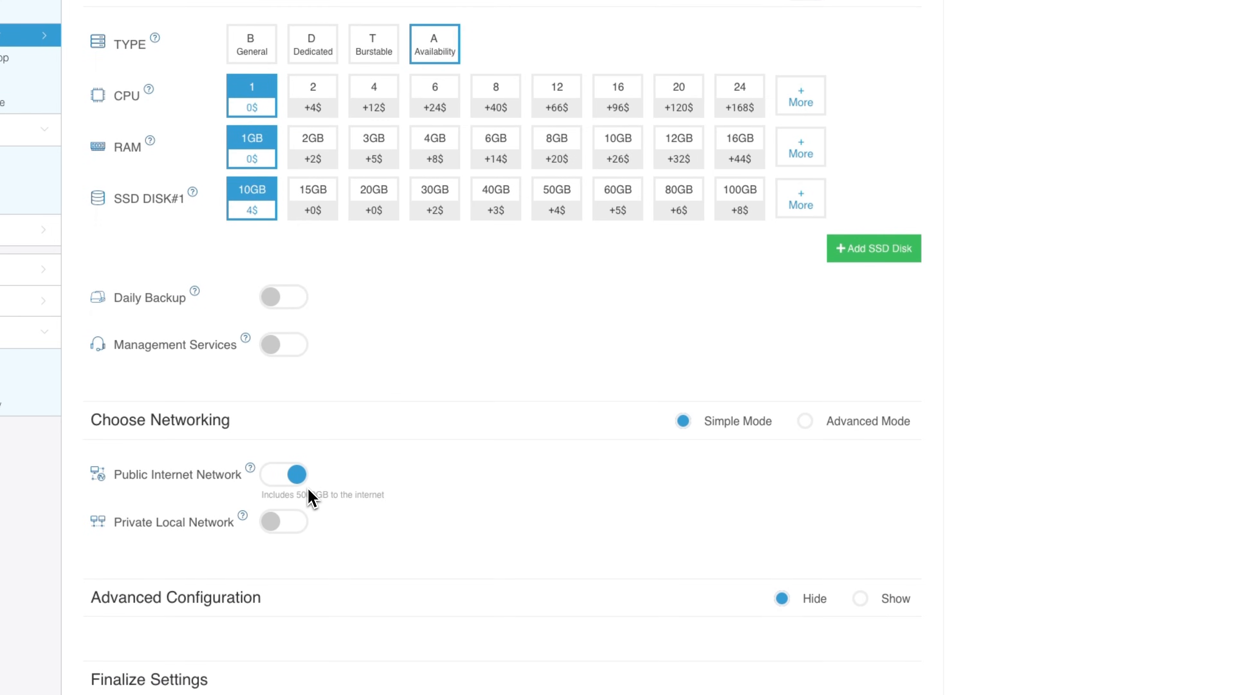
pyautogui.scroll(-4, 309, 496)
pyautogui.scroll(-2, 310, 497)
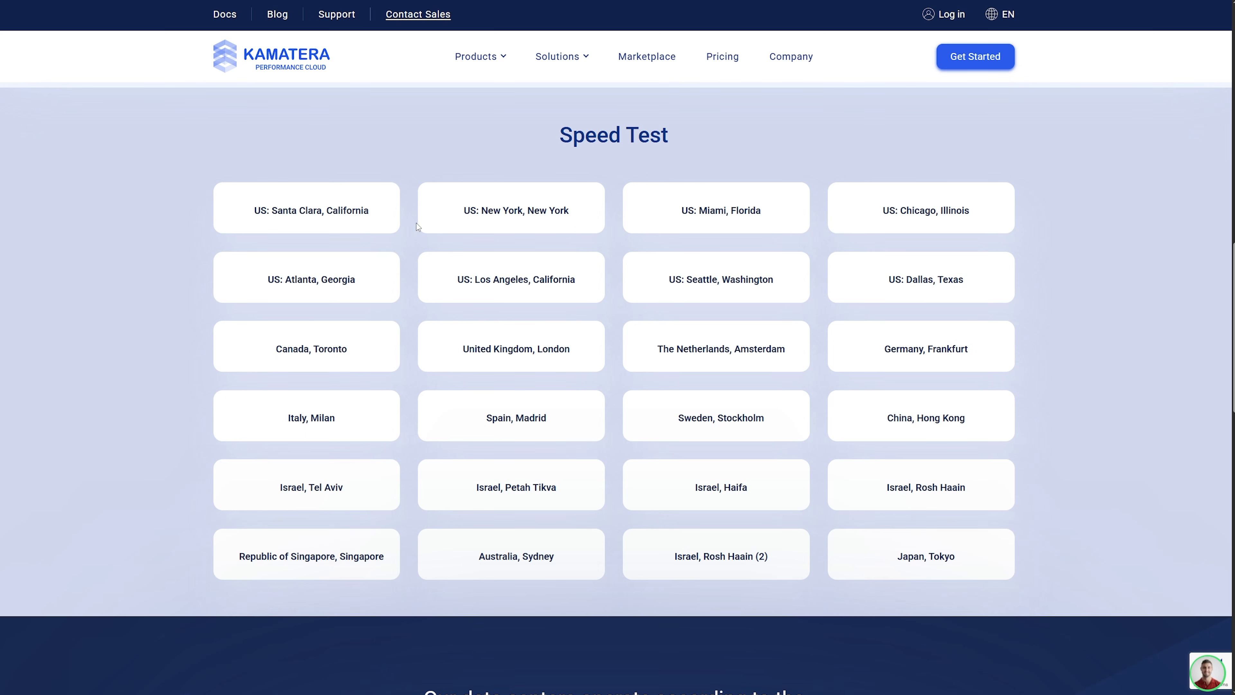
pyautogui.scroll(-6, 415, 223)
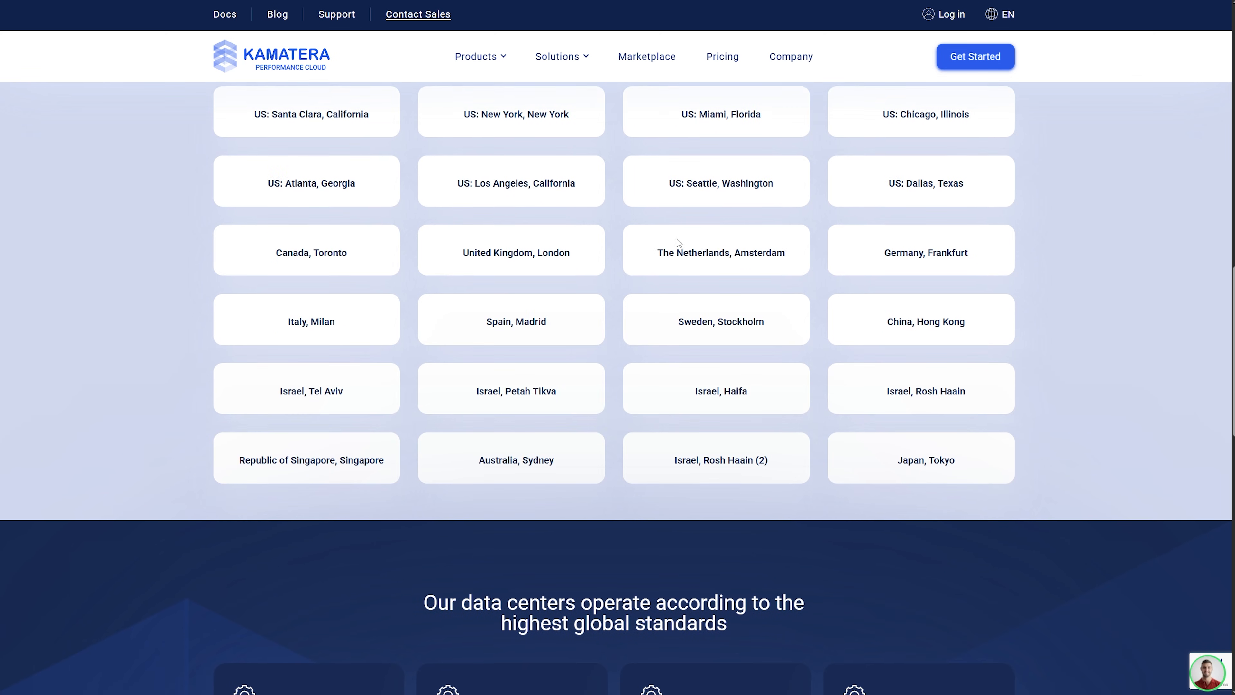
pyautogui.scroll(-4, 602, 360)
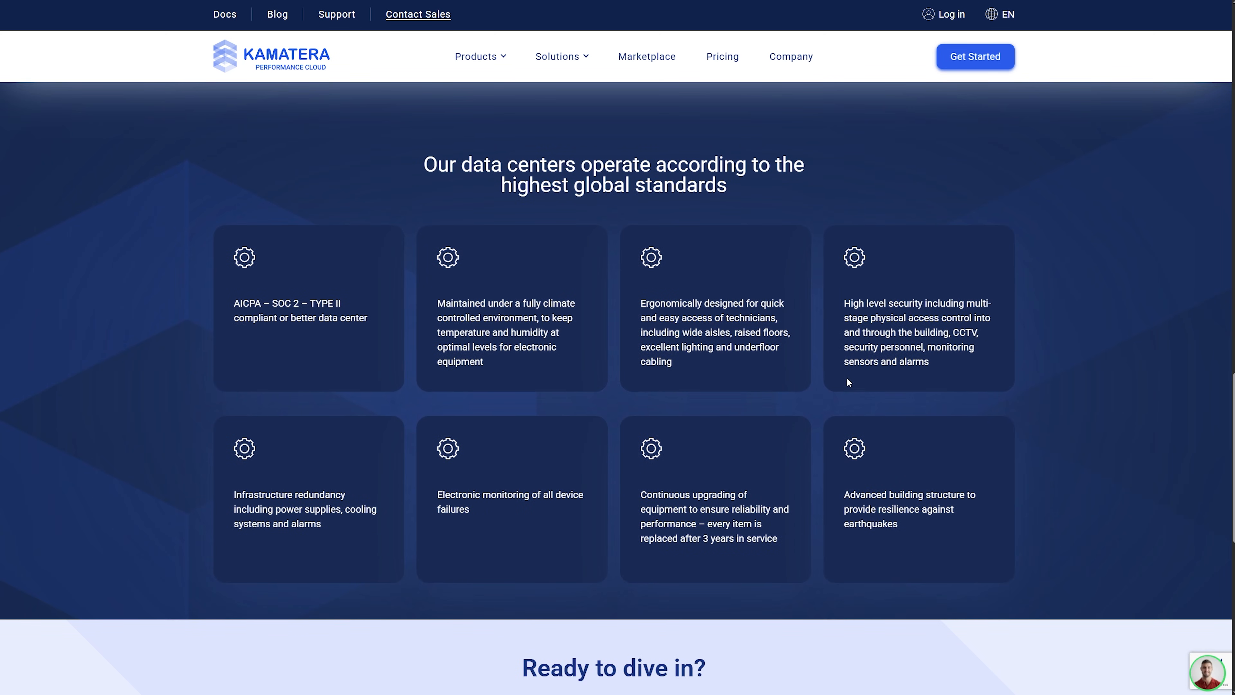
pyautogui.scroll(-1, 870, 384)
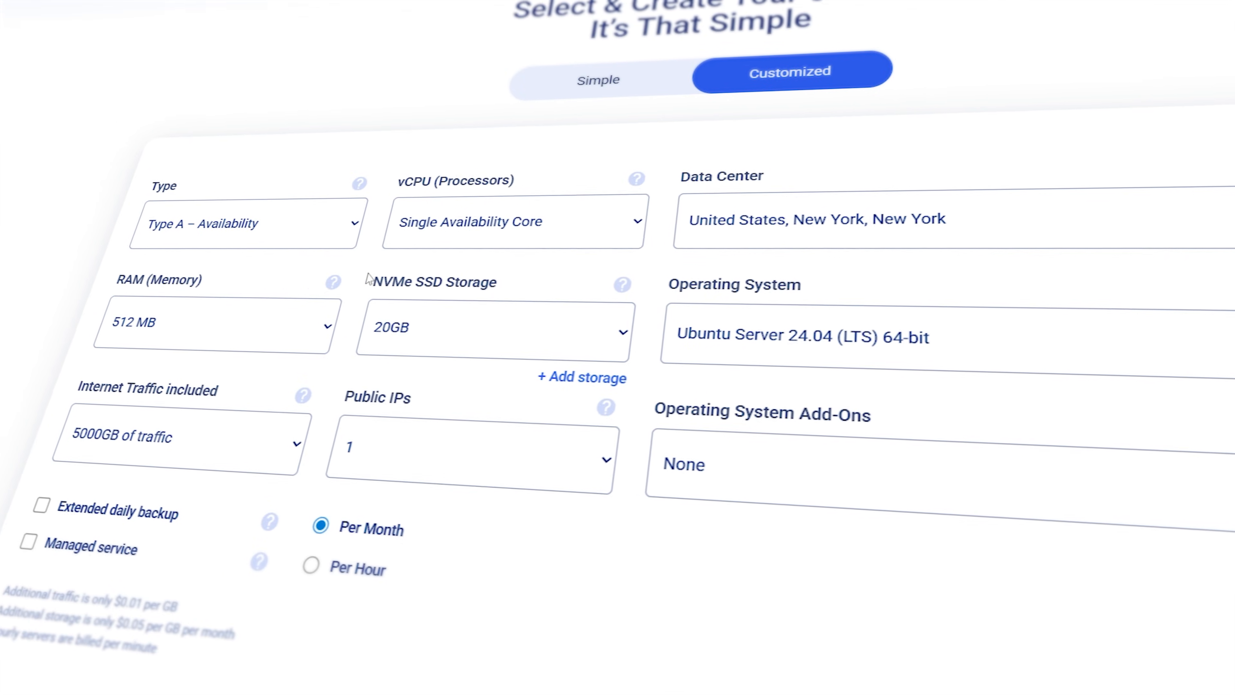
pyautogui.moveTo(403, 281); pyautogui.dragTo(568, 299)
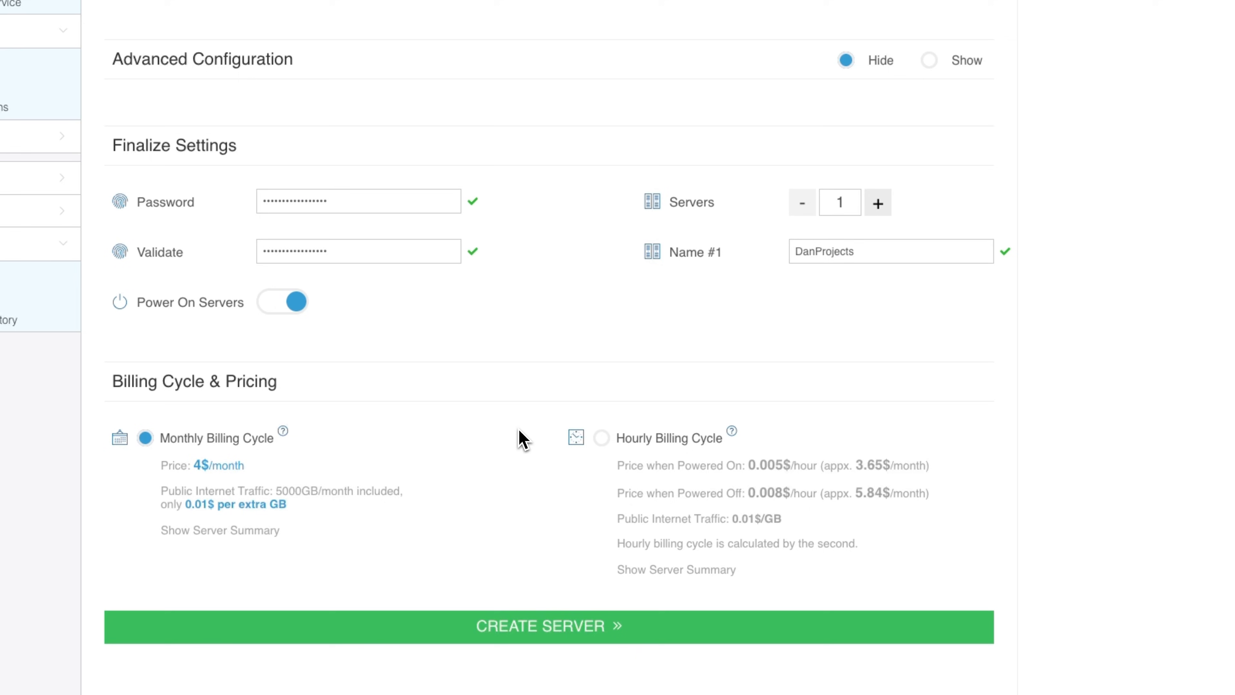
pyautogui.click(653, 442)
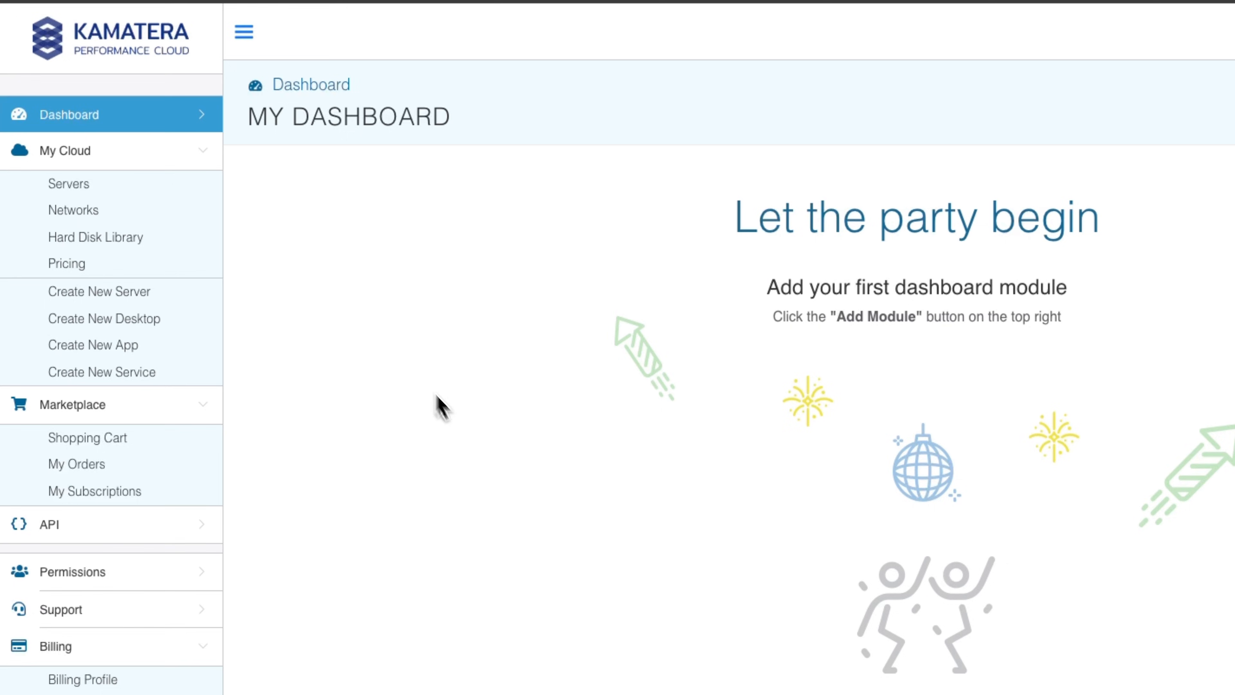
# Start a new server from the server management page and choose the United States, Atlanta zone in North America
pyautogui.click(82, 192)
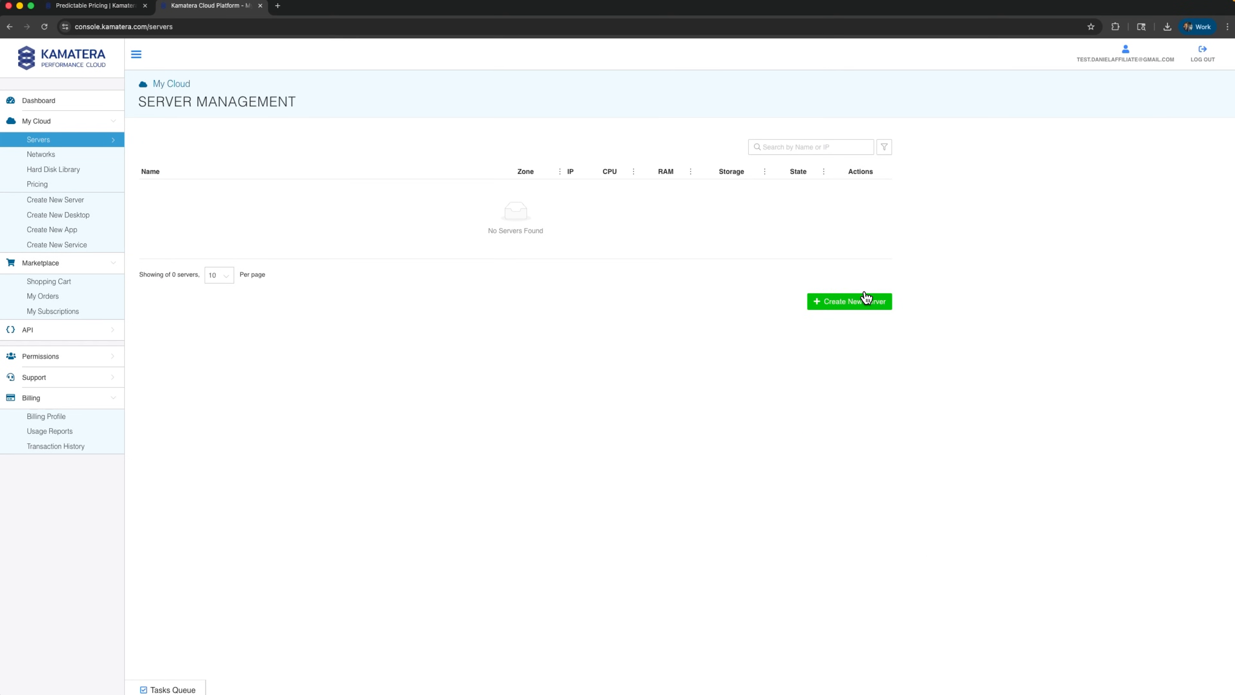
pyautogui.click(866, 298)
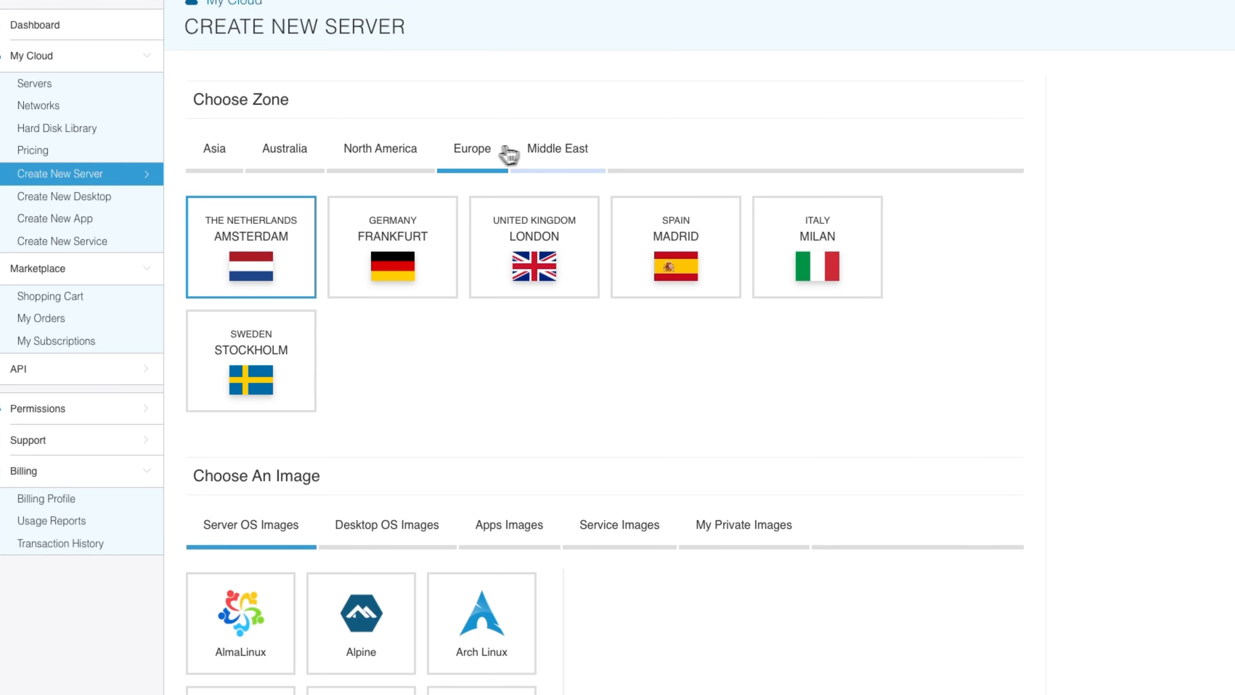
pyautogui.click(533, 153)
pyautogui.click(460, 155)
pyautogui.click(380, 160)
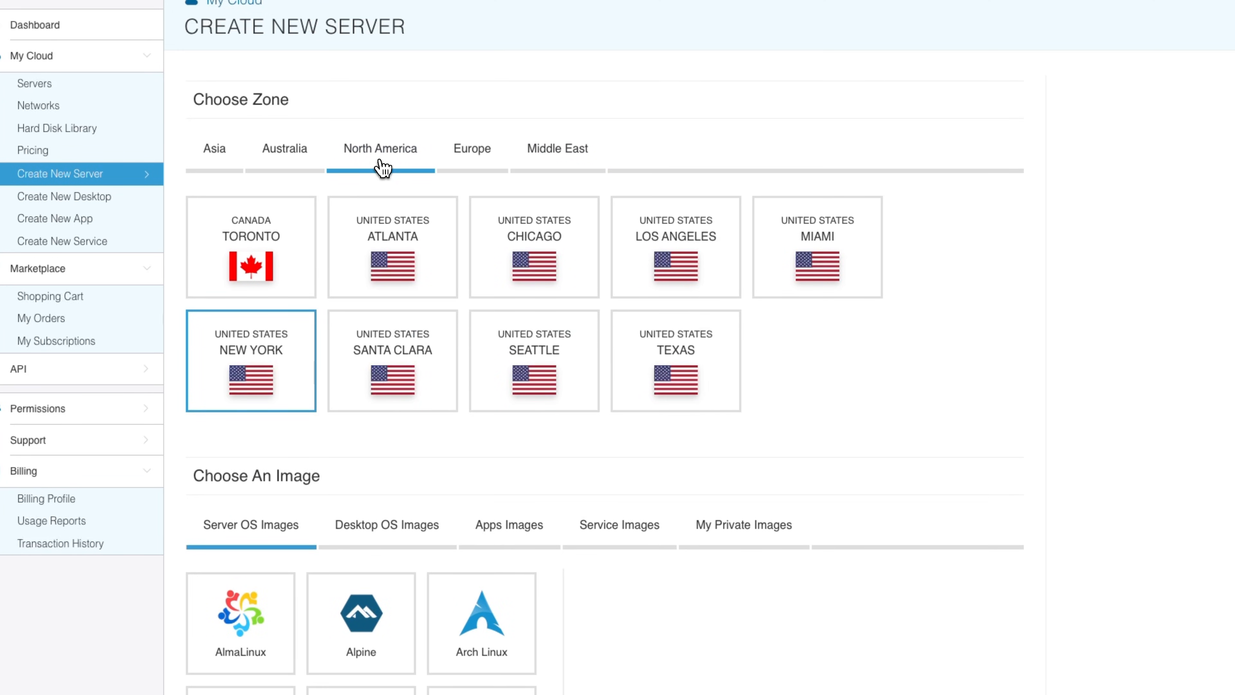
pyautogui.click(419, 260)
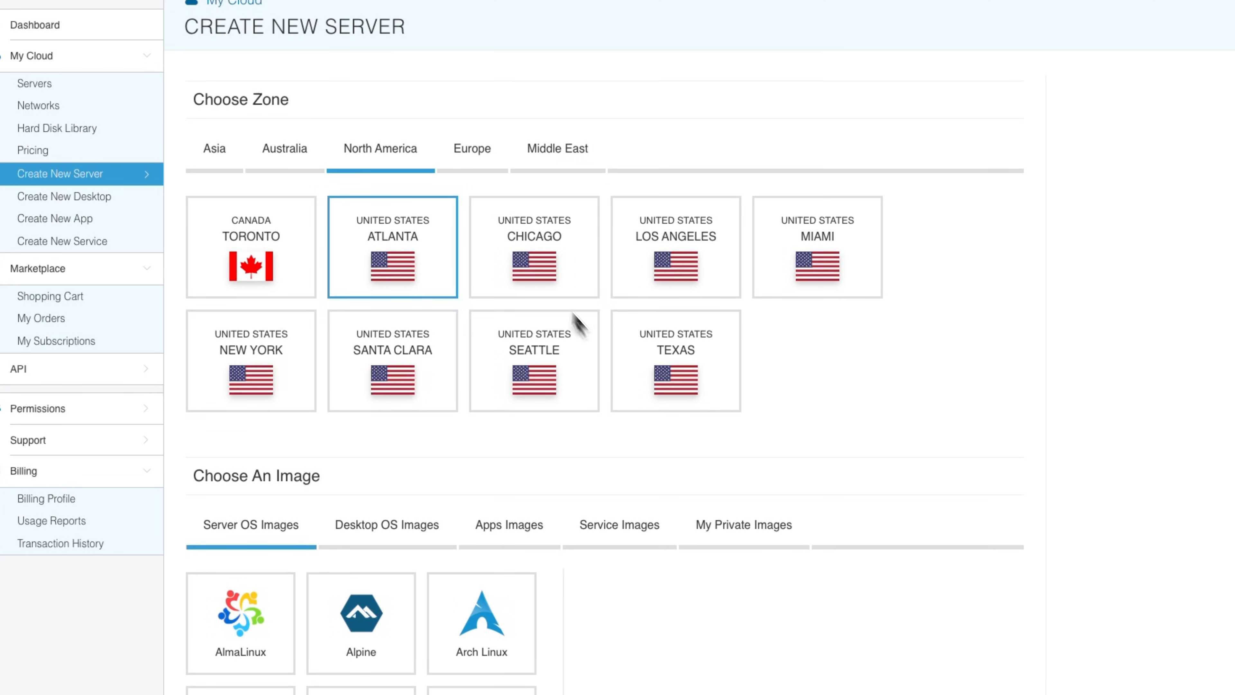
# Choose the Ubuntu server OS image in version 24.04 64bit
pyautogui.scroll(-2, 529, 516)
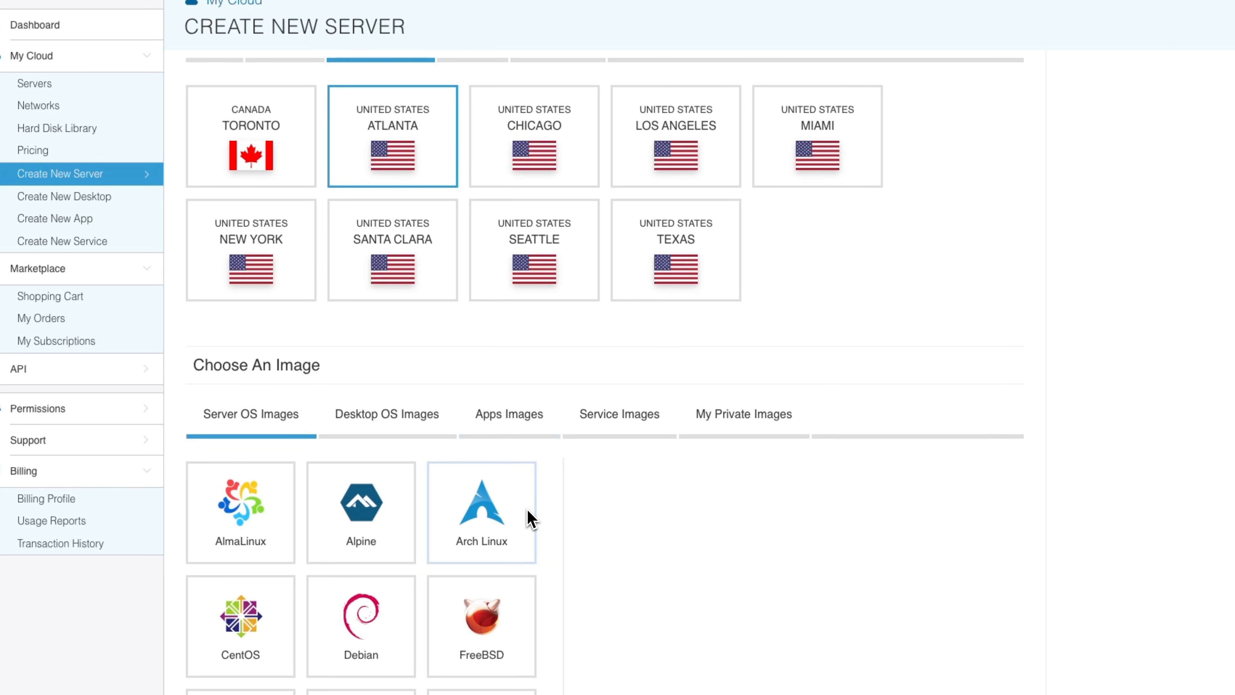
pyautogui.scroll(-2, 530, 513)
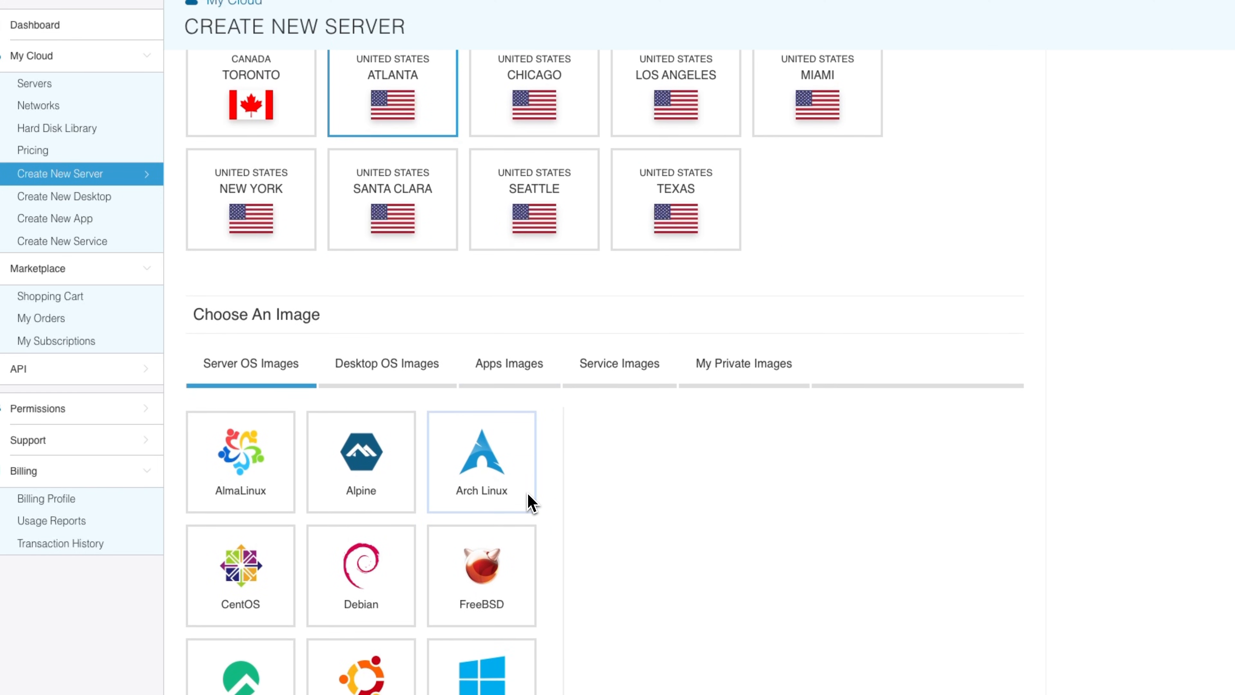
pyautogui.scroll(-2, 530, 503)
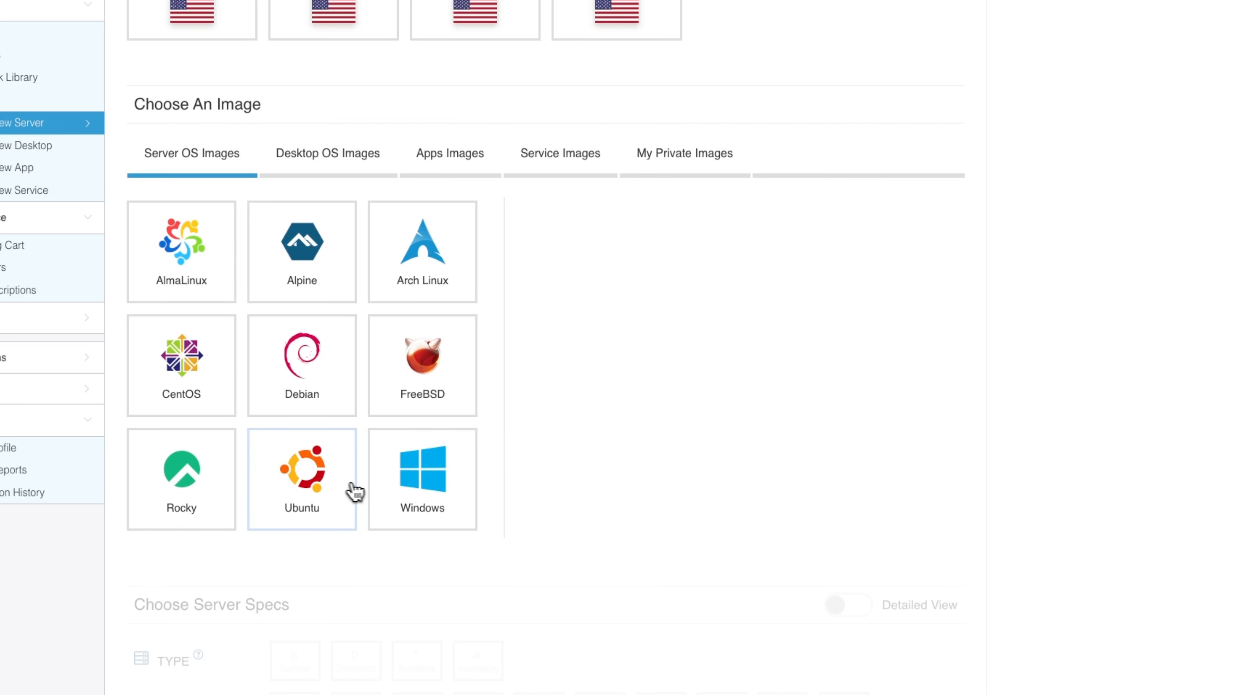
pyautogui.click(314, 480)
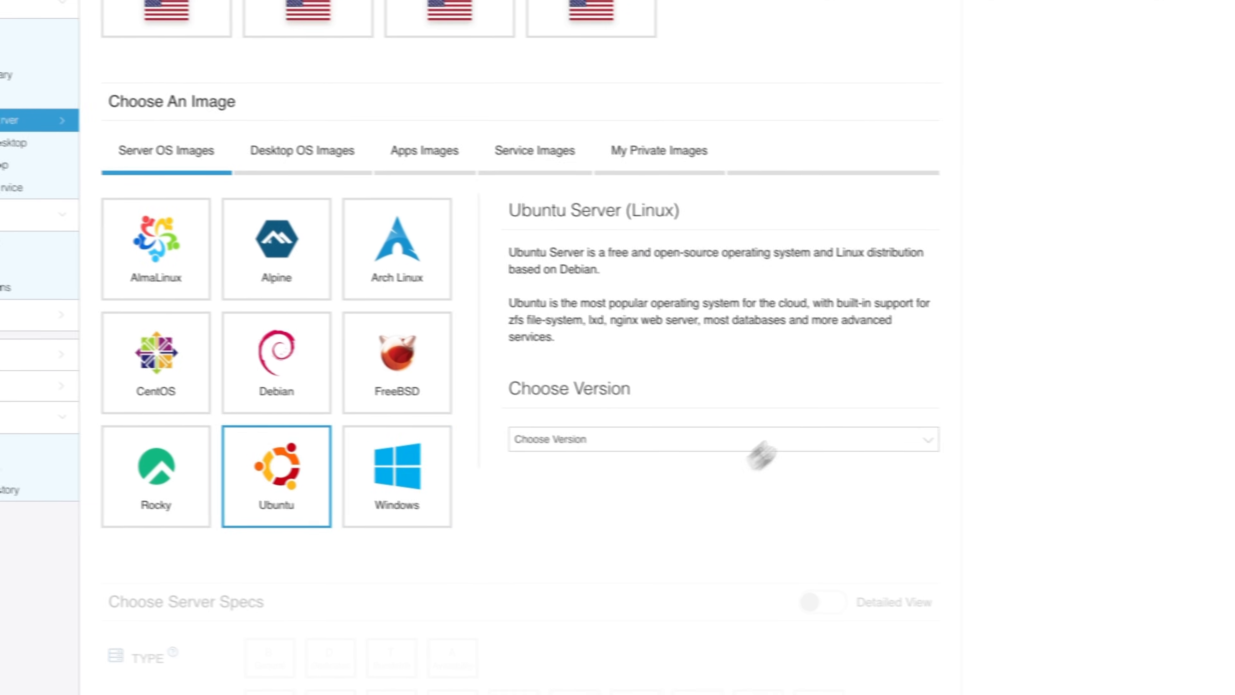
pyautogui.click(715, 446)
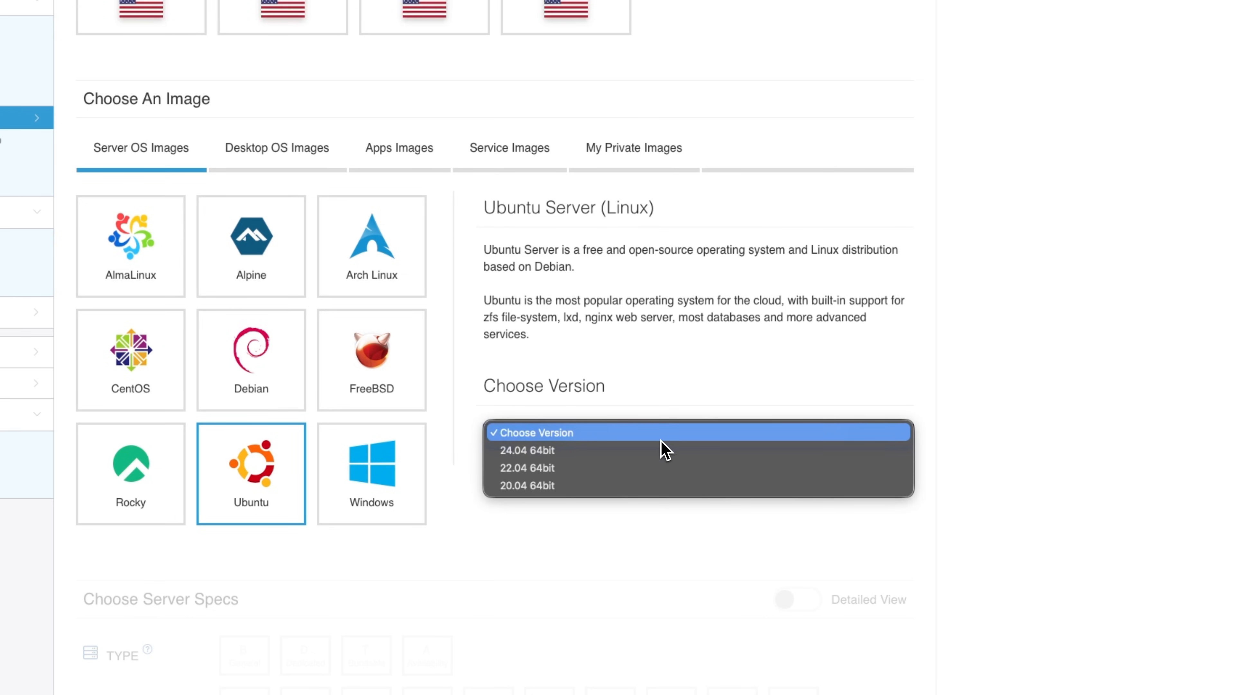
pyautogui.click(630, 454)
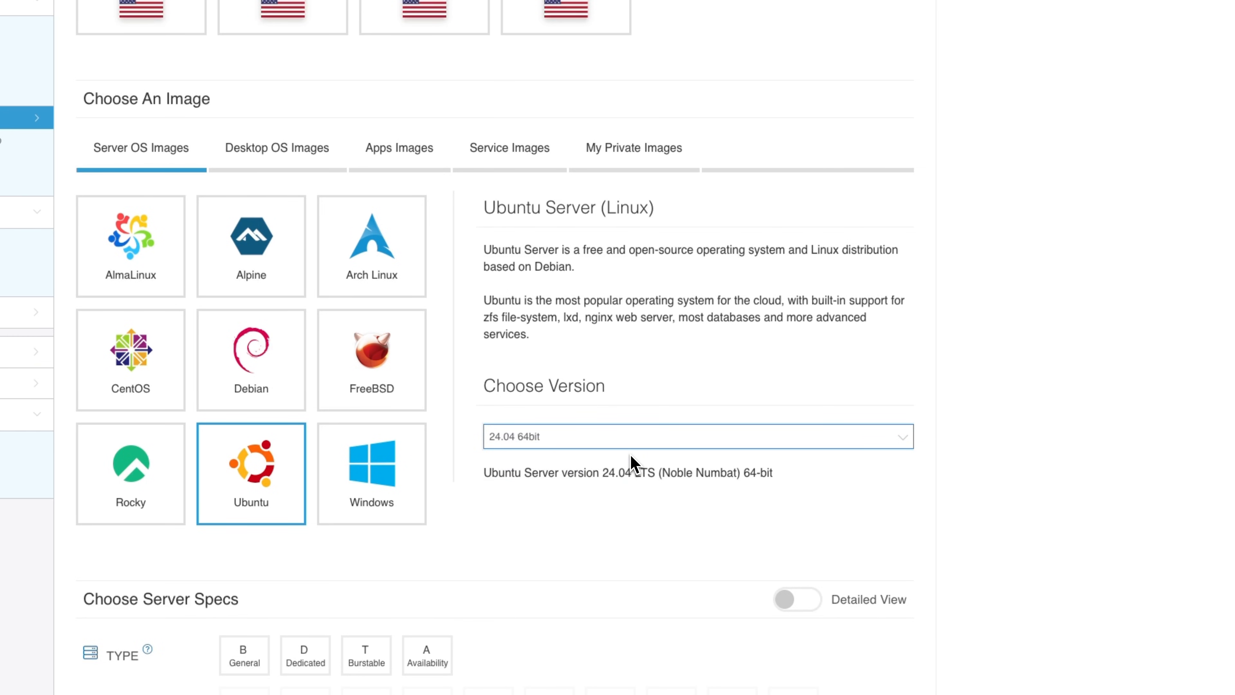
# Enable the detailed view of the server specs, compare the General, Dedicated and Burstable types, and select type A Availability
pyautogui.scroll(-1, 632, 465)
pyautogui.scroll(-7, 639, 420)
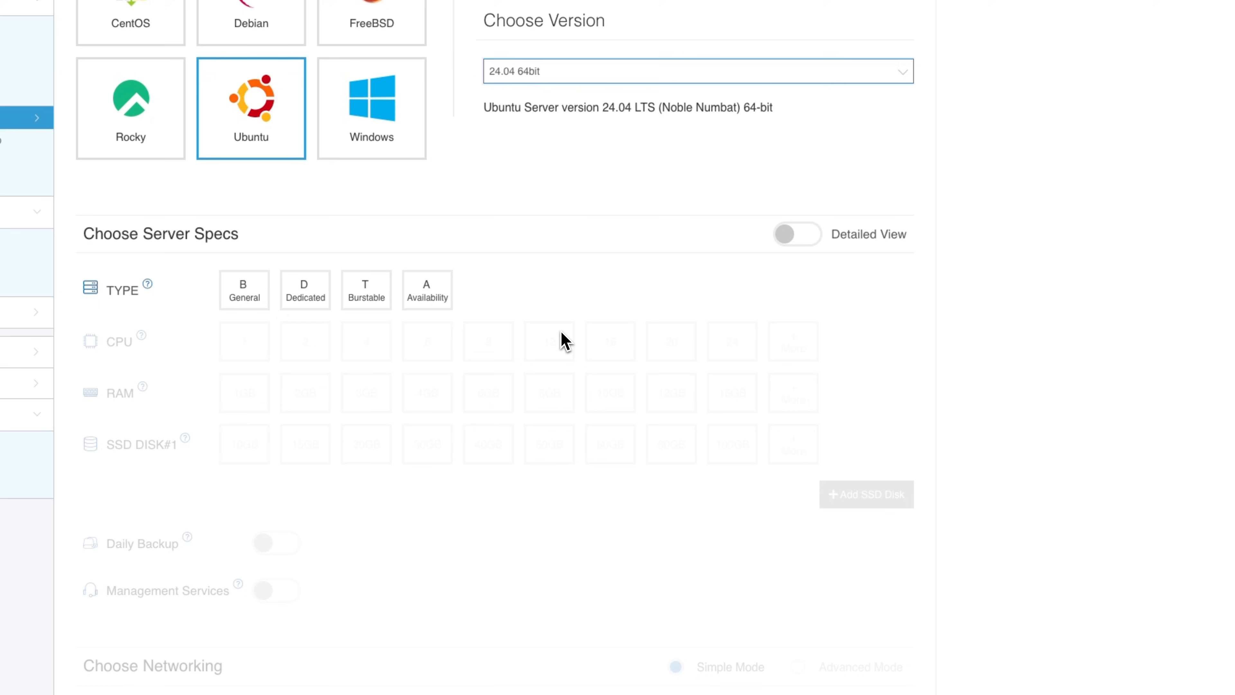
pyautogui.click(792, 239)
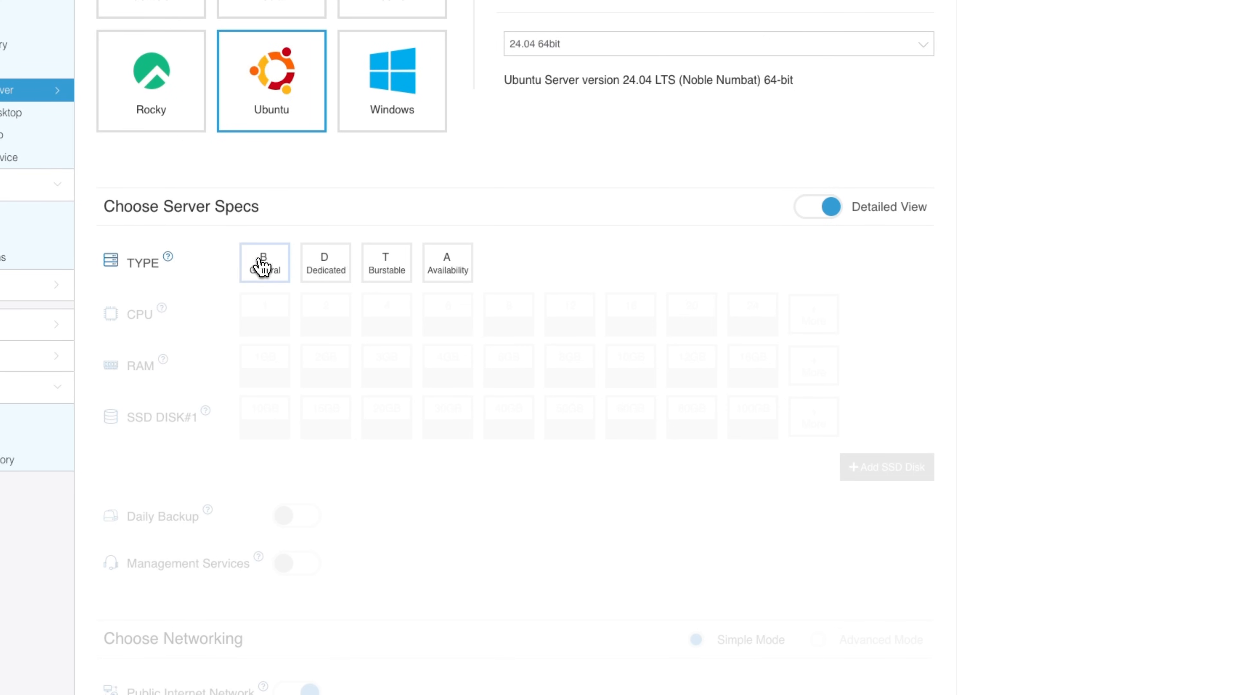
pyautogui.moveTo(263, 267)
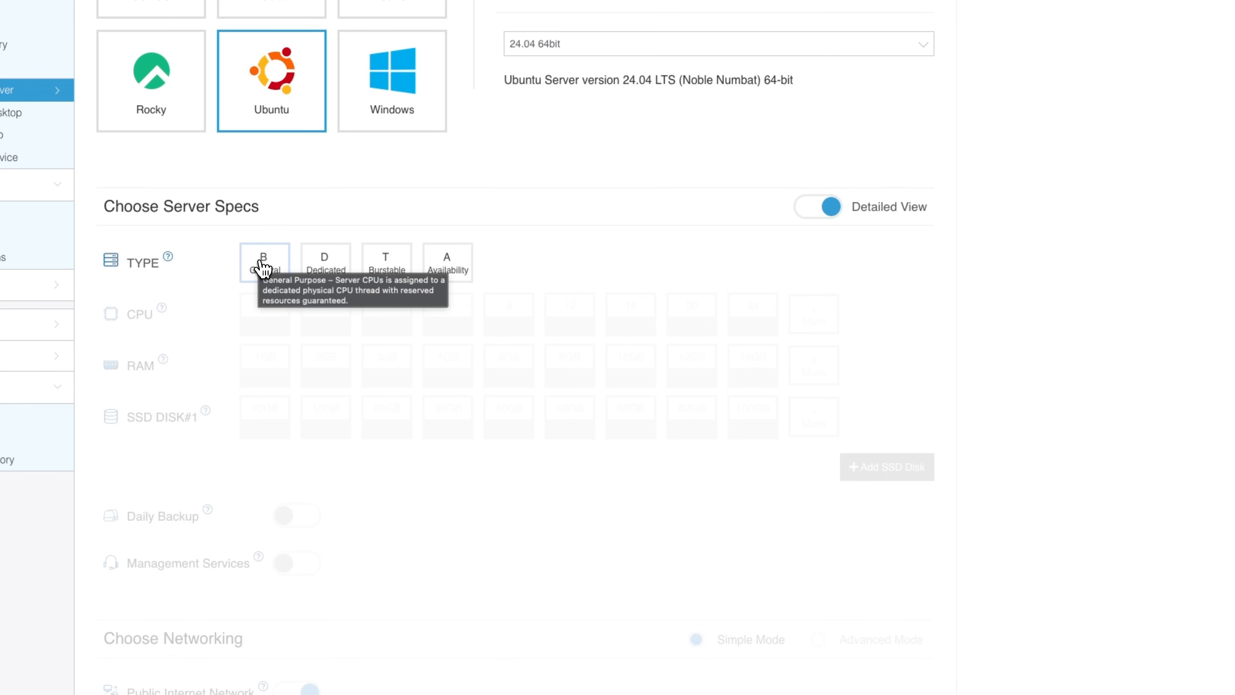
pyautogui.click(263, 268)
pyautogui.click(329, 265)
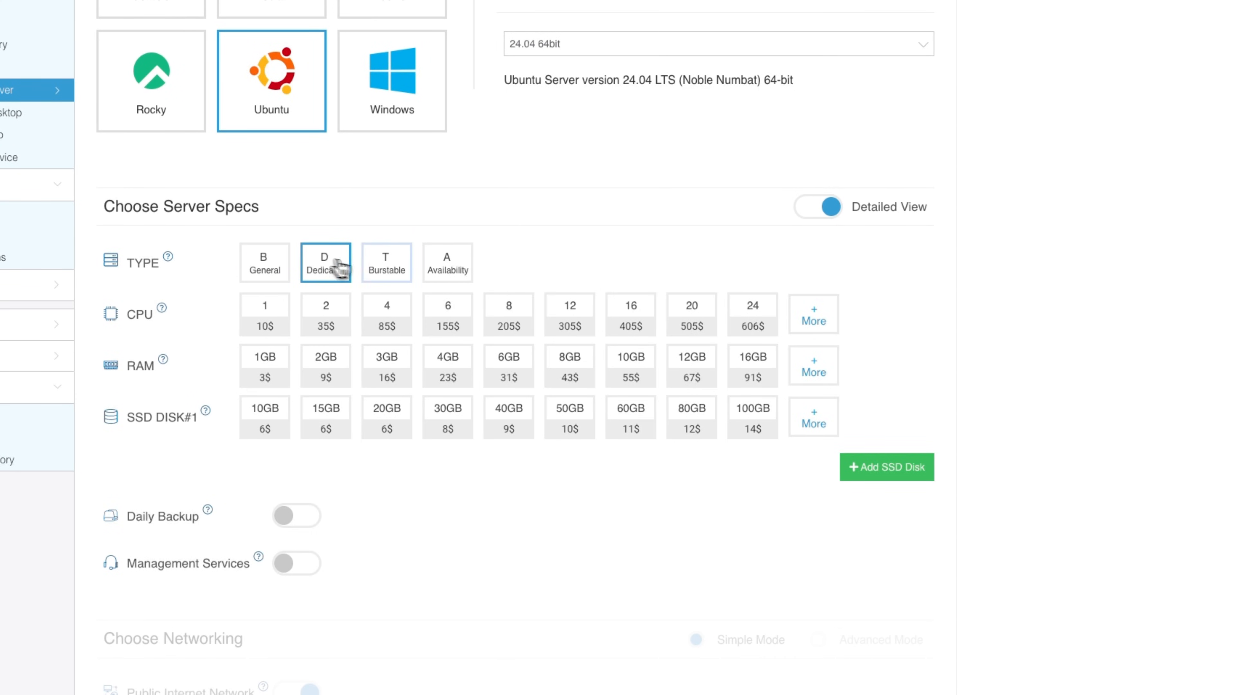
pyautogui.click(408, 276)
pyautogui.click(445, 277)
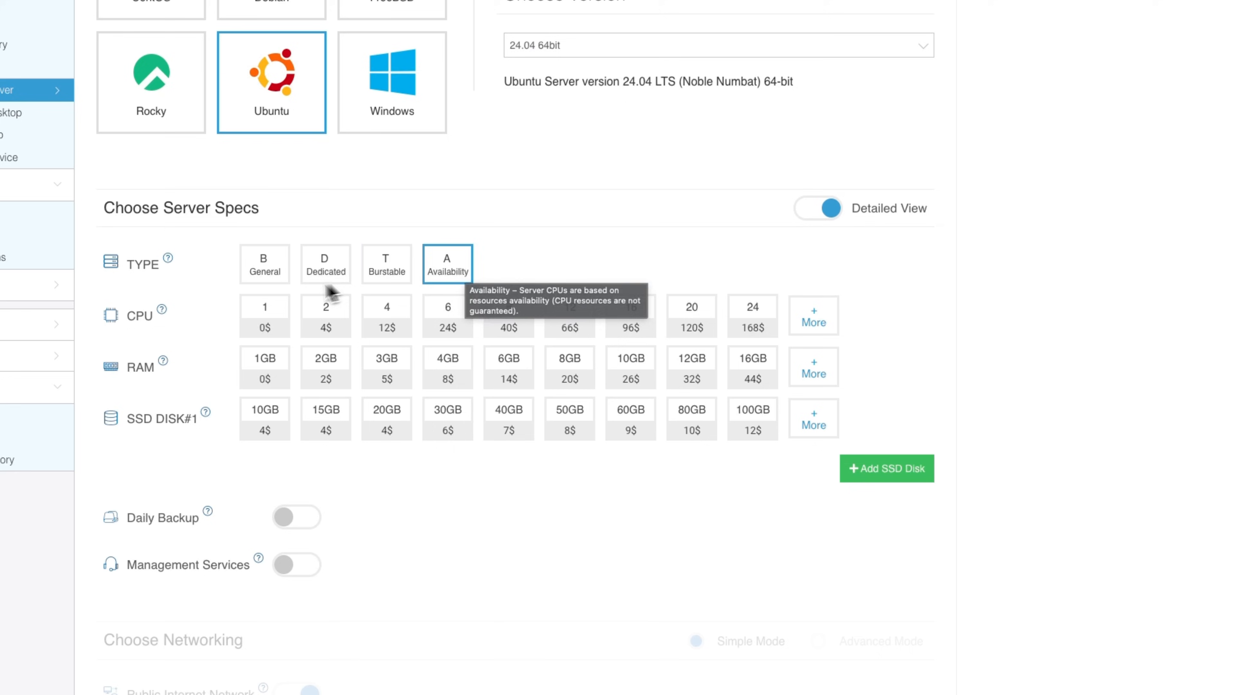
# Set the server specs to 1 CPU, 1GB of RAM and a 10GB first SSD disk
pyautogui.click(280, 333)
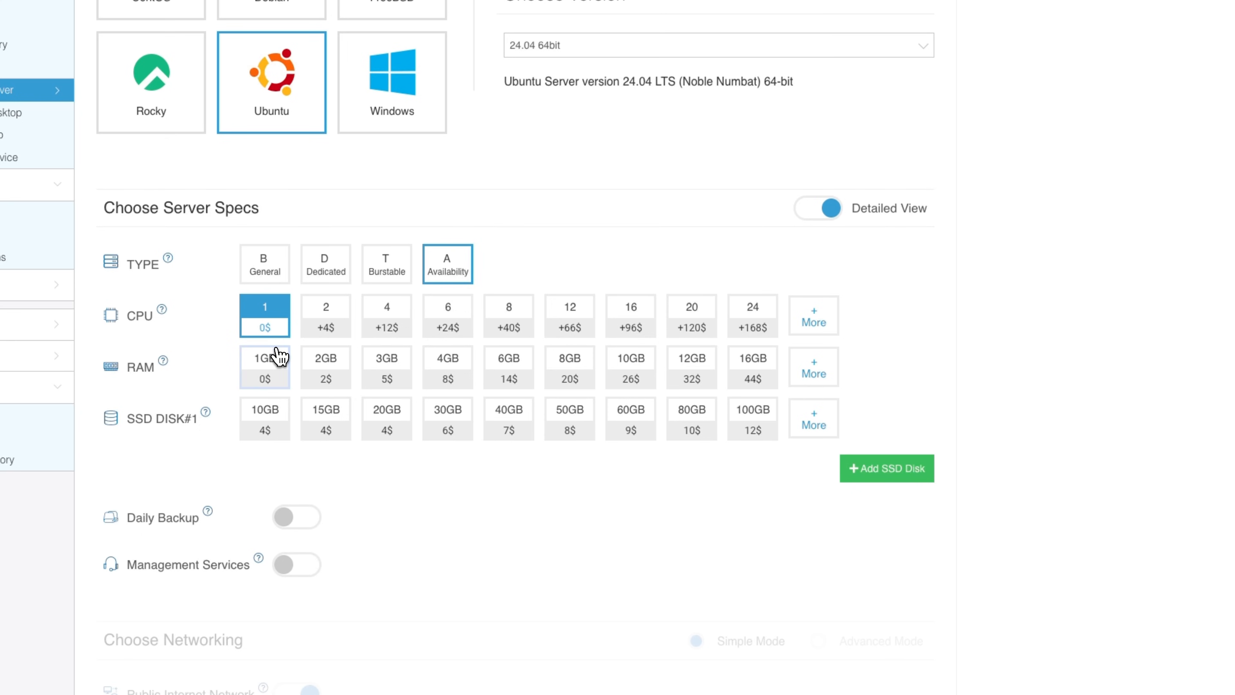
pyautogui.click(278, 376)
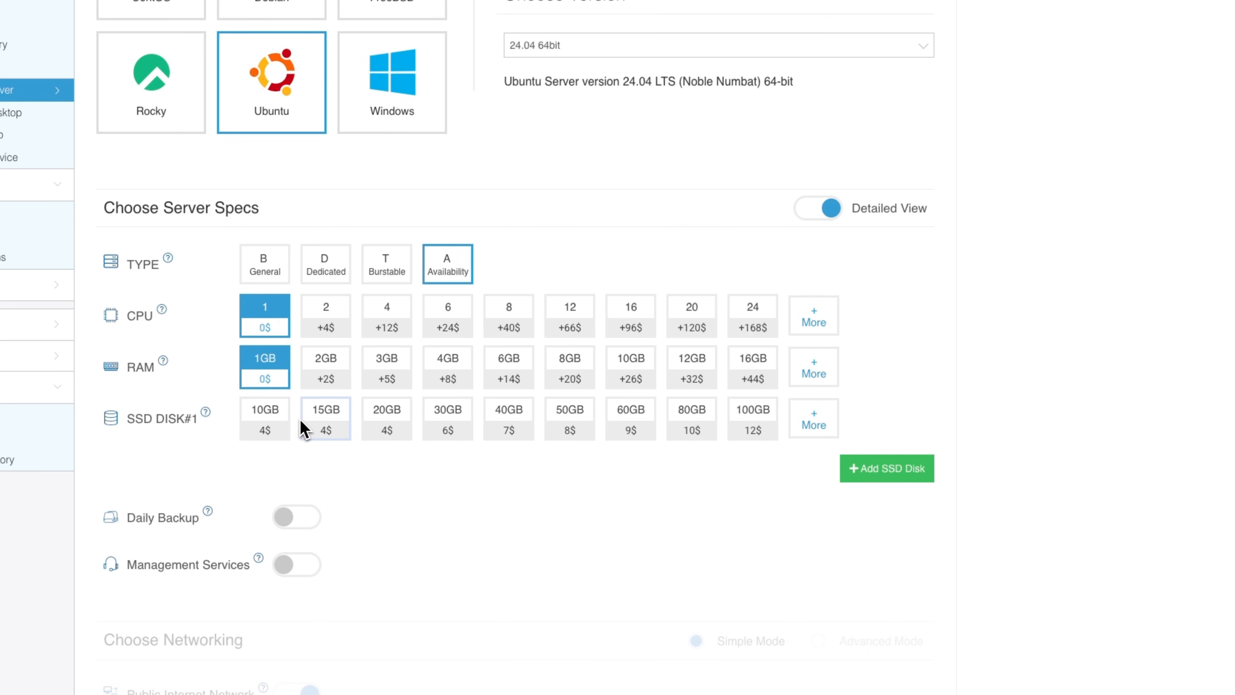
pyautogui.click(272, 412)
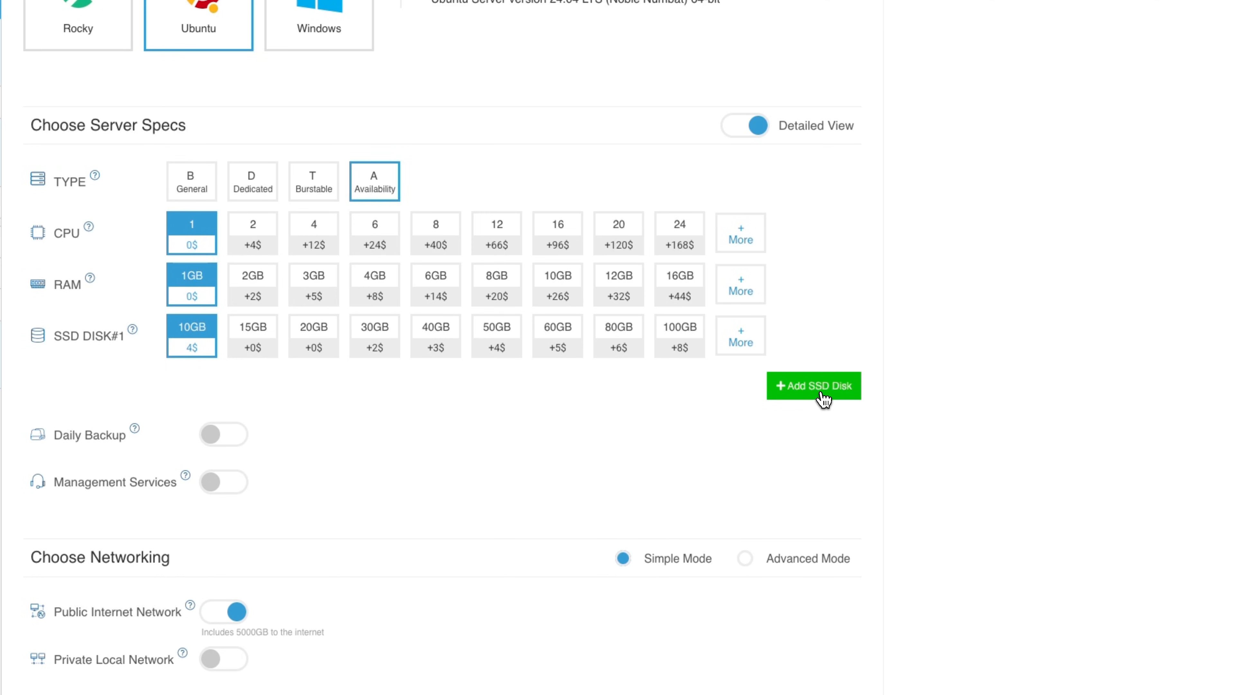
# Add a second SSD disk to the server specs and remove it again
pyautogui.click(824, 399)
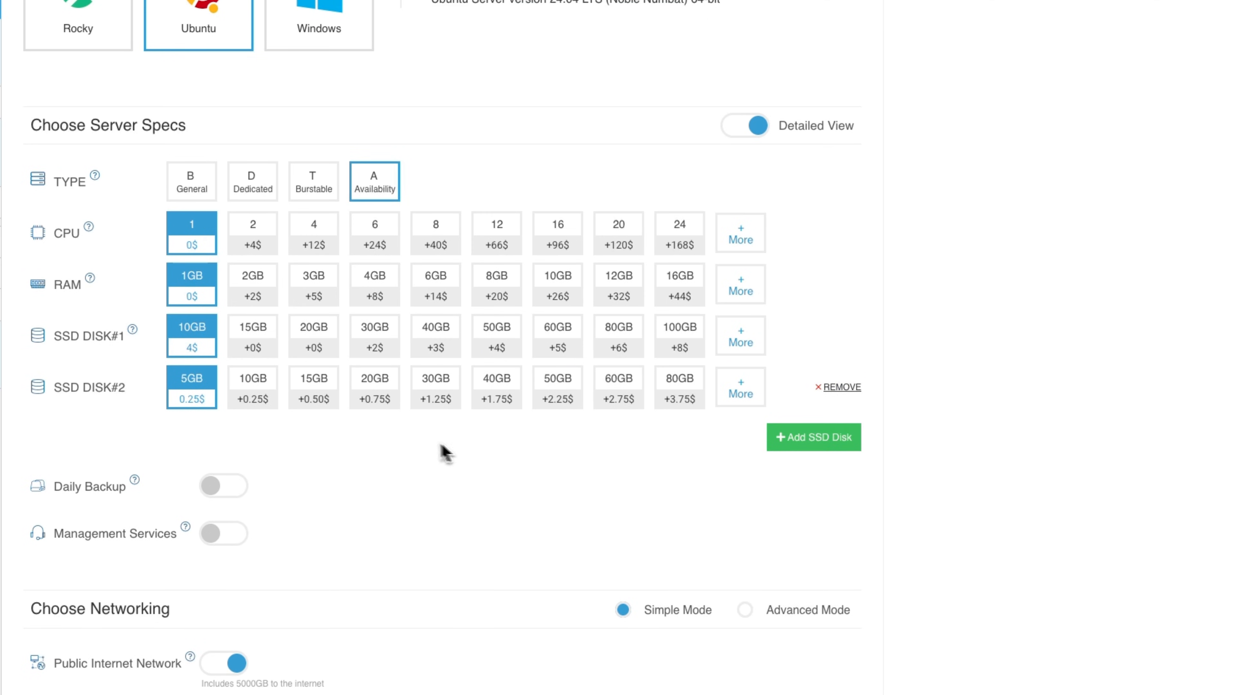
pyautogui.click(854, 393)
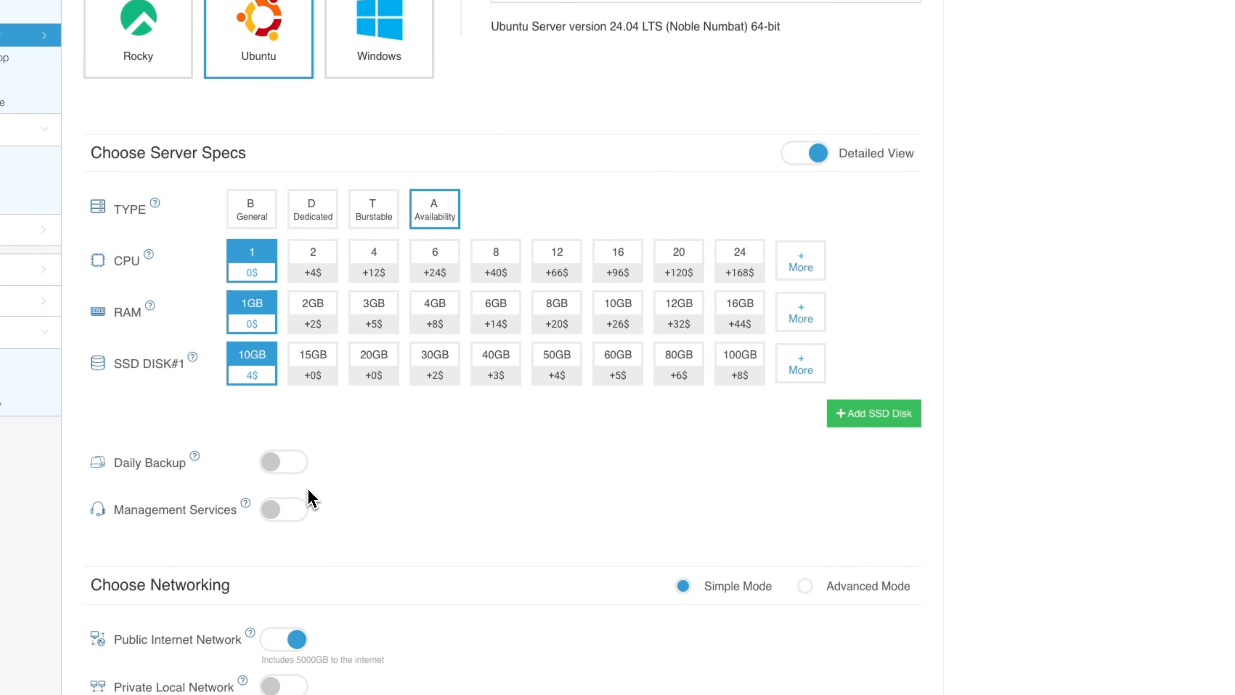
# Enter and validate the server password in the final settings and name the server DanProjects
pyautogui.scroll(-3, 311, 498)
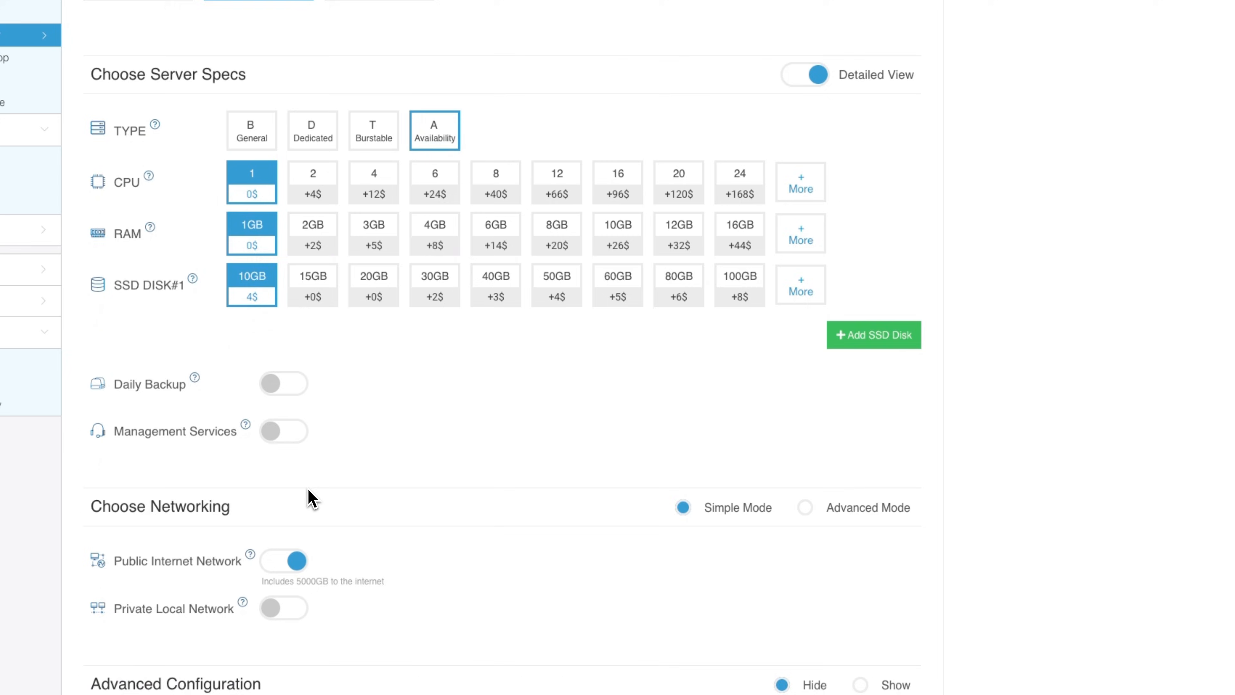
pyautogui.scroll(-6, 312, 499)
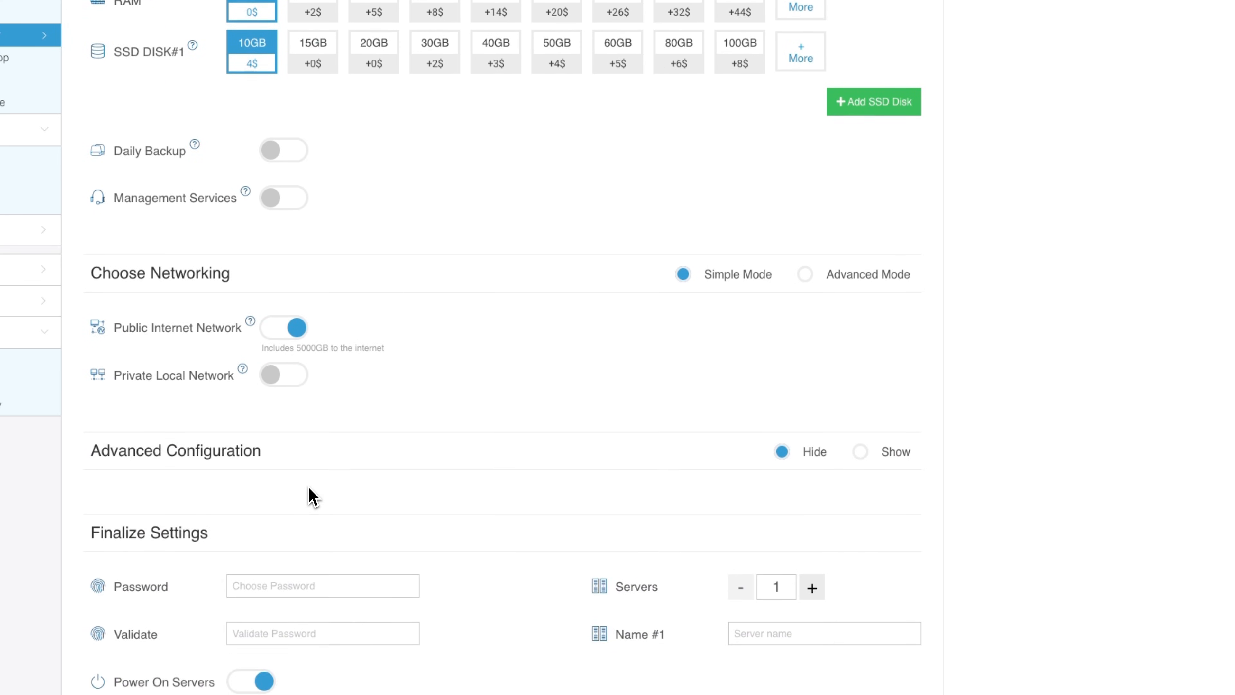
pyautogui.scroll(-2, 312, 495)
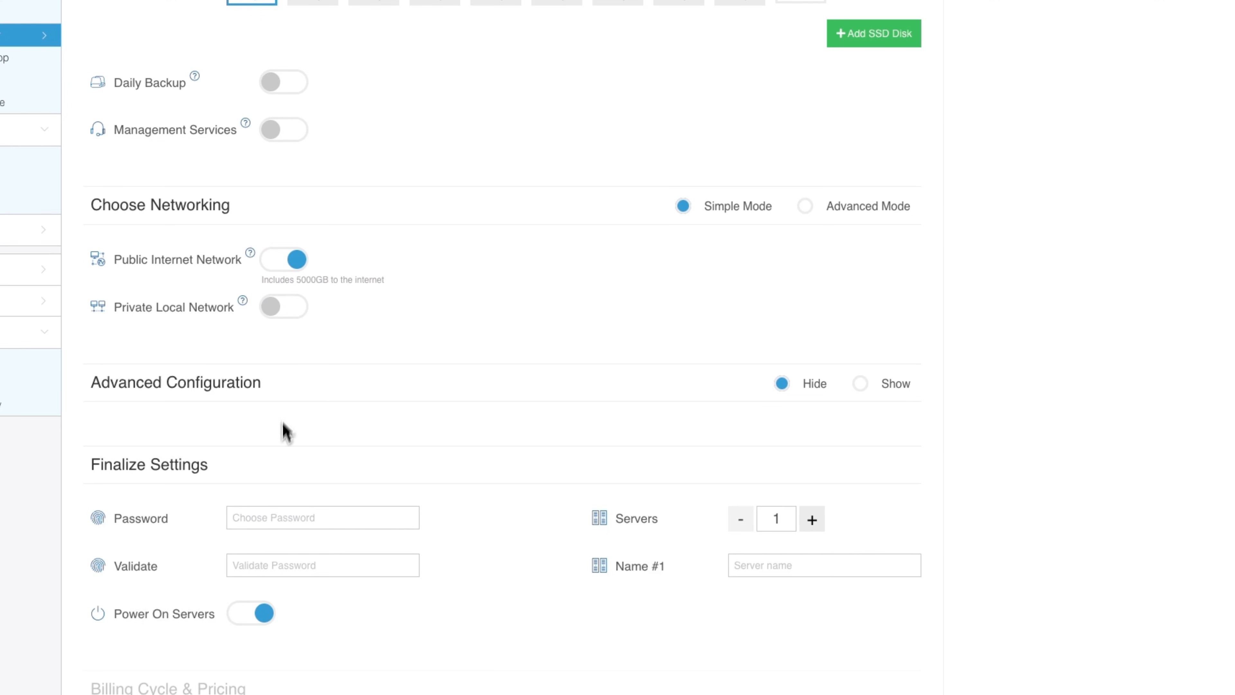
pyautogui.scroll(-5, 286, 432)
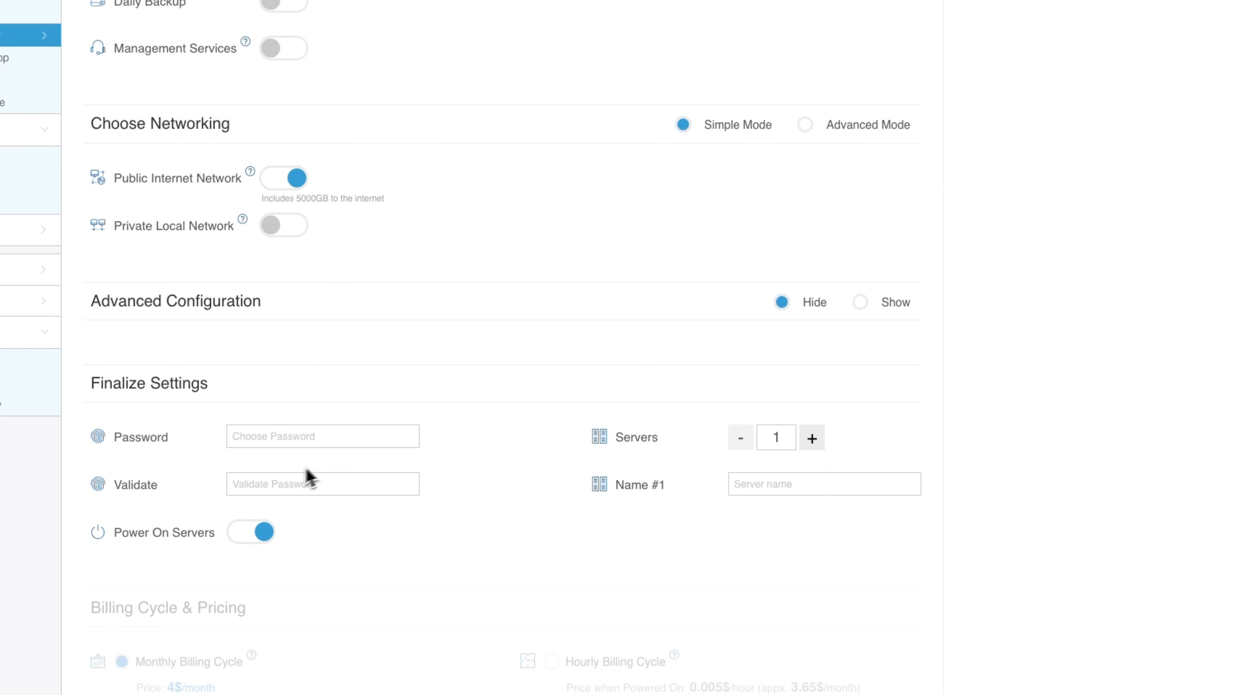
pyautogui.scroll(-1, 321, 418)
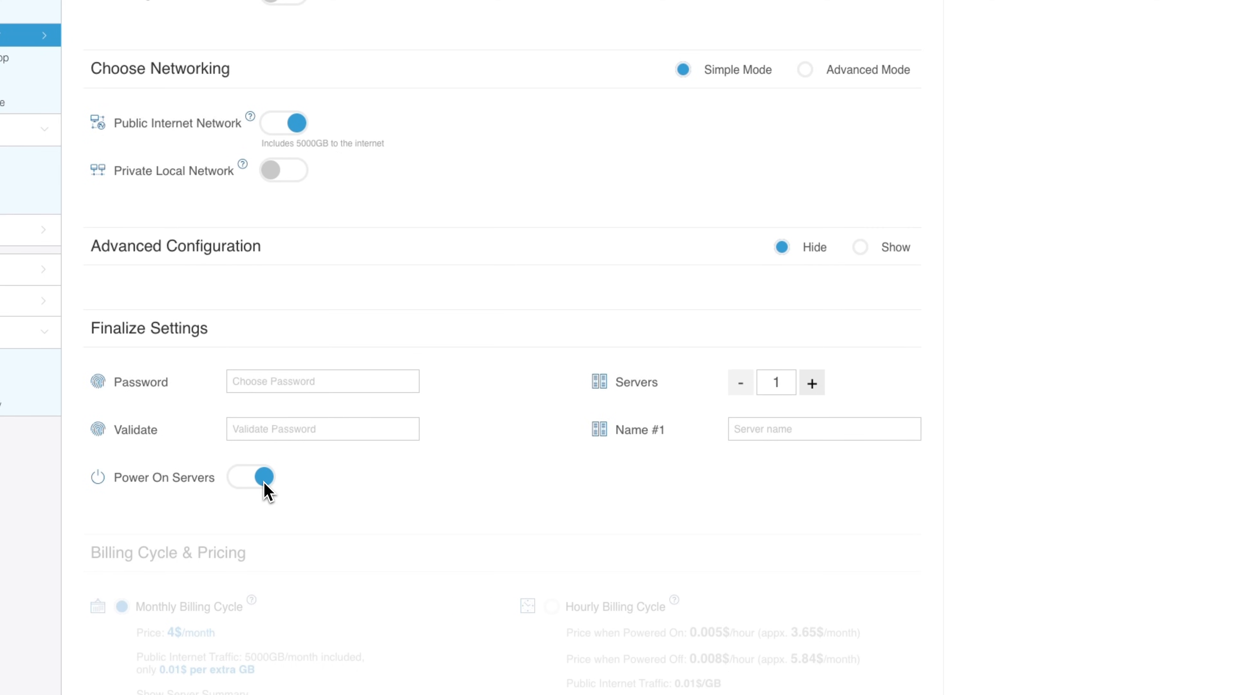
pyautogui.scroll(-1, 265, 488)
pyautogui.click(350, 356)
pyautogui.write('•••••••••••••••••')
pyautogui.press('Tab')
pyautogui.write('•••••••••••••••••')
pyautogui.press('Tab')
pyautogui.write('DanProjects')
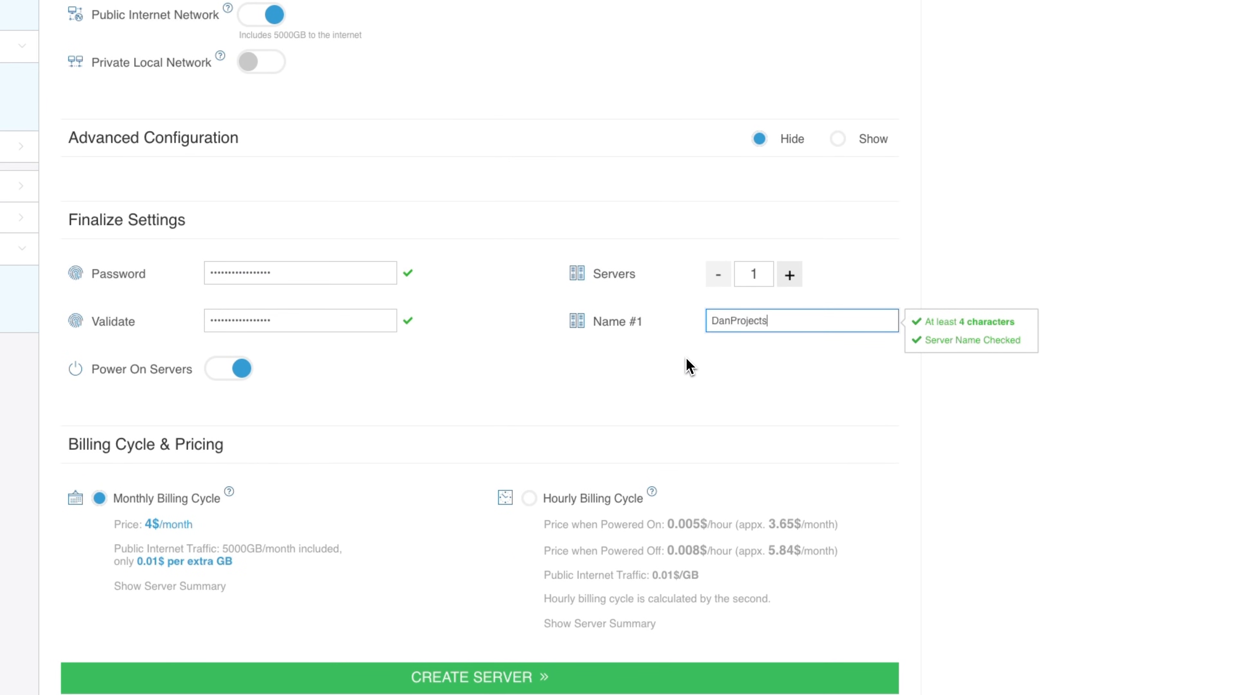
pyautogui.click(686, 363)
# Choose the hourly billing cycle for the server
pyautogui.scroll(-1, 598, 471)
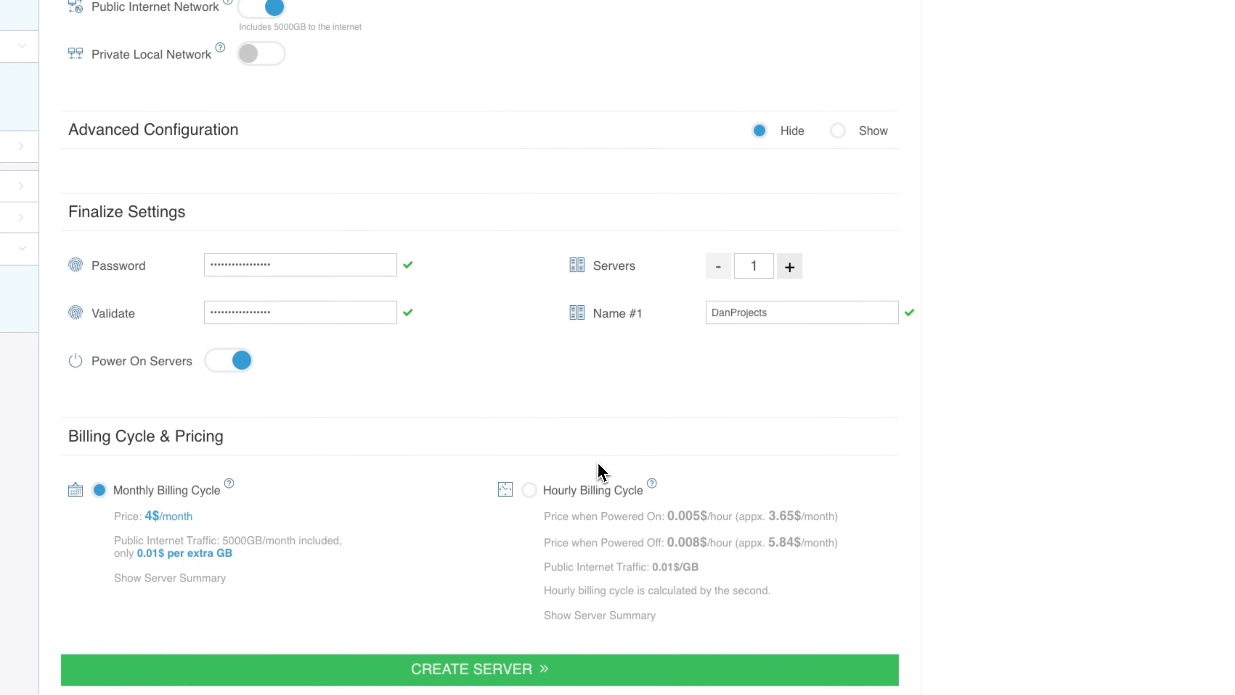
pyautogui.scroll(-2, 602, 471)
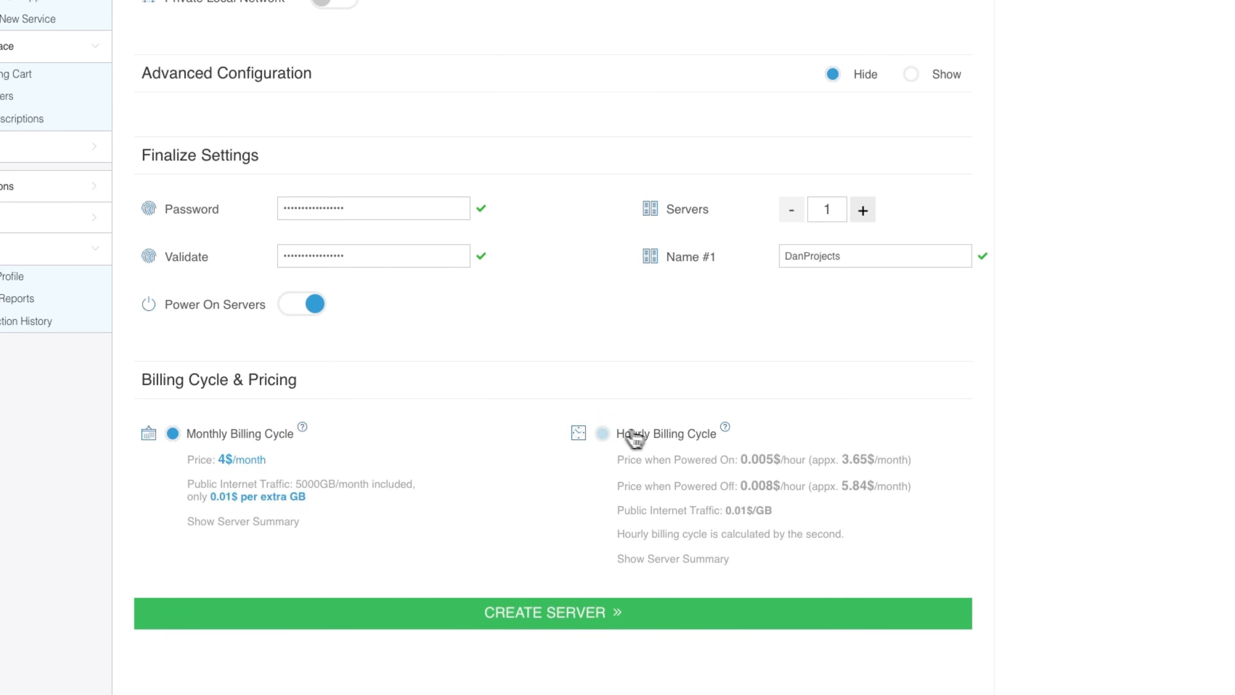
pyautogui.click(652, 438)
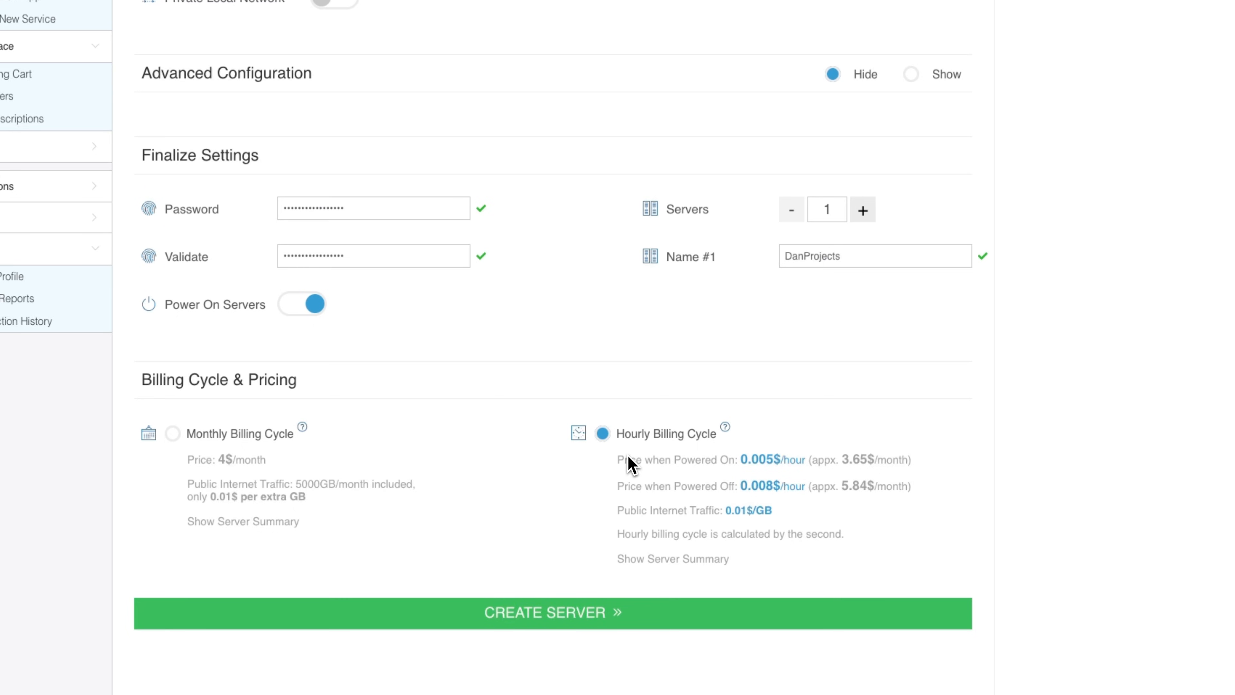
# Create the configured server and show the management actions available for DanProjects
pyautogui.click(533, 617)
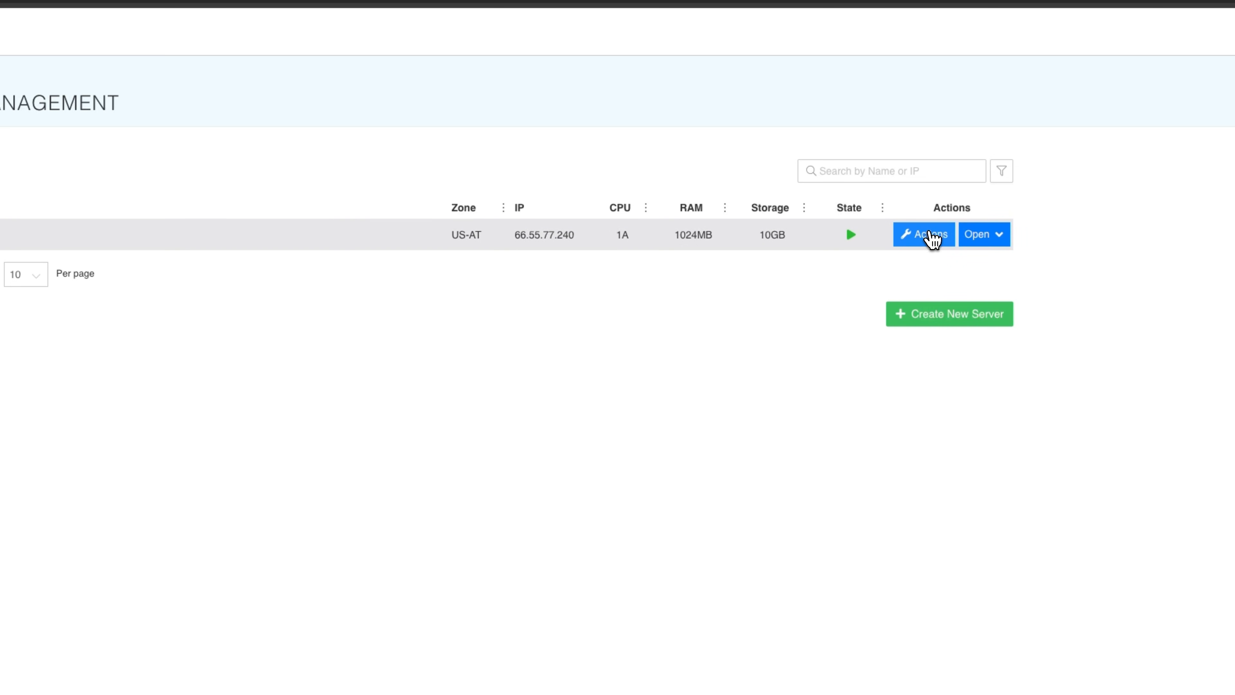
pyautogui.click(931, 238)
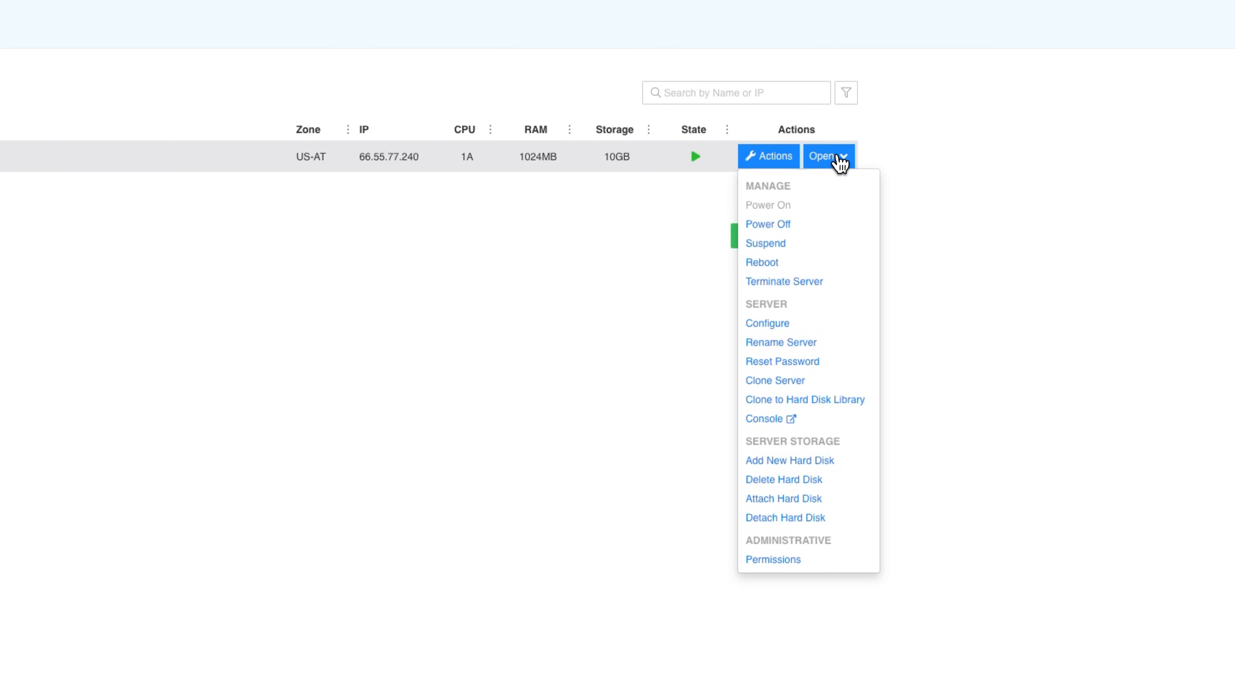
# Open the DanProjects server's details and review its Info and Connect sections
pyautogui.click(841, 161)
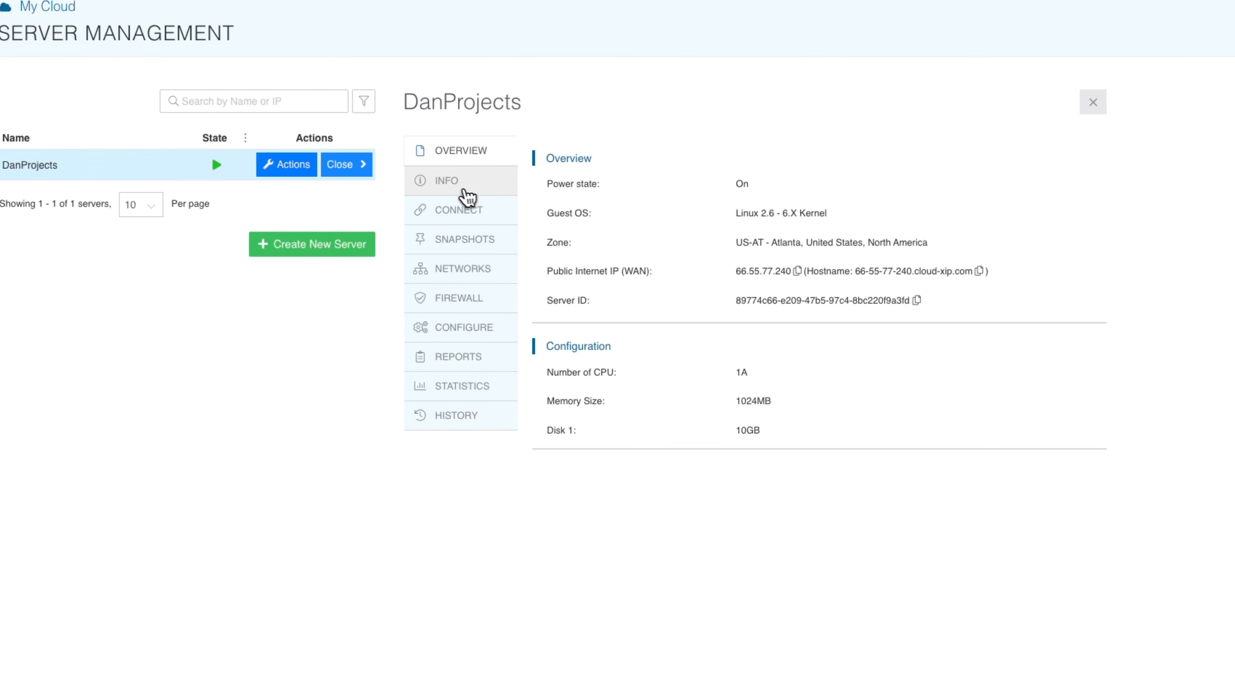
pyautogui.click(462, 193)
pyautogui.click(459, 217)
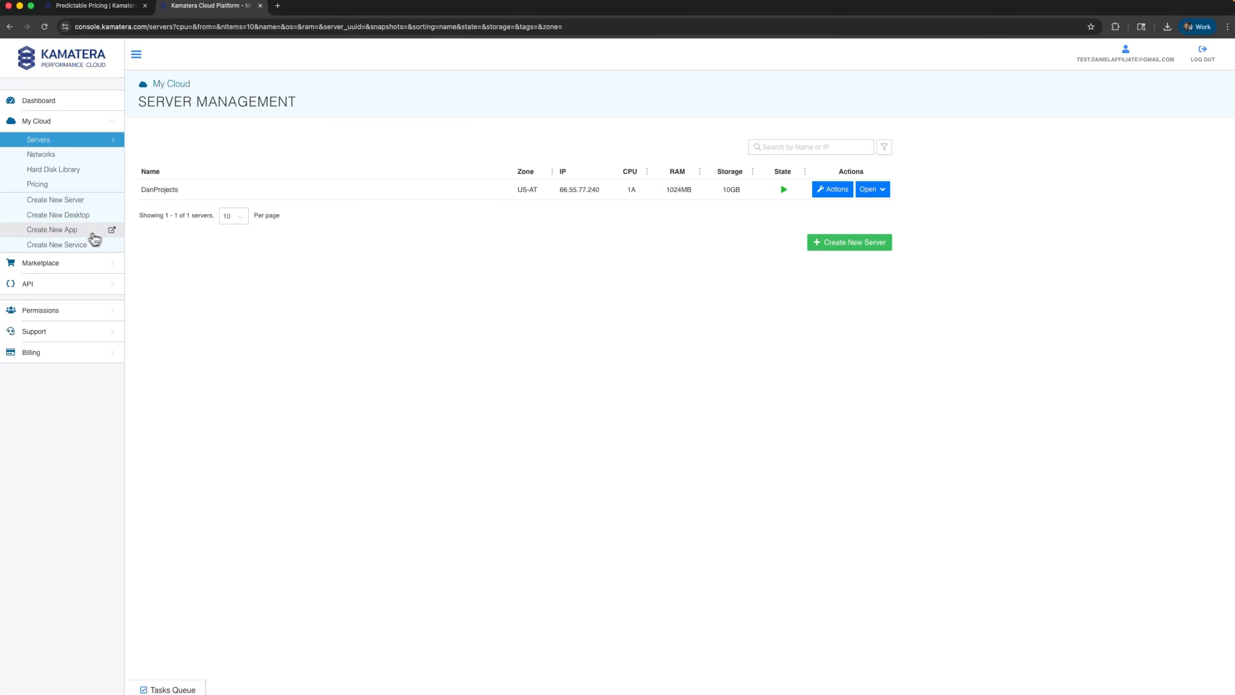
# Open the new app creation page separately and look through the full catalogue of apps that can be deployed
pyautogui.click(111, 233)
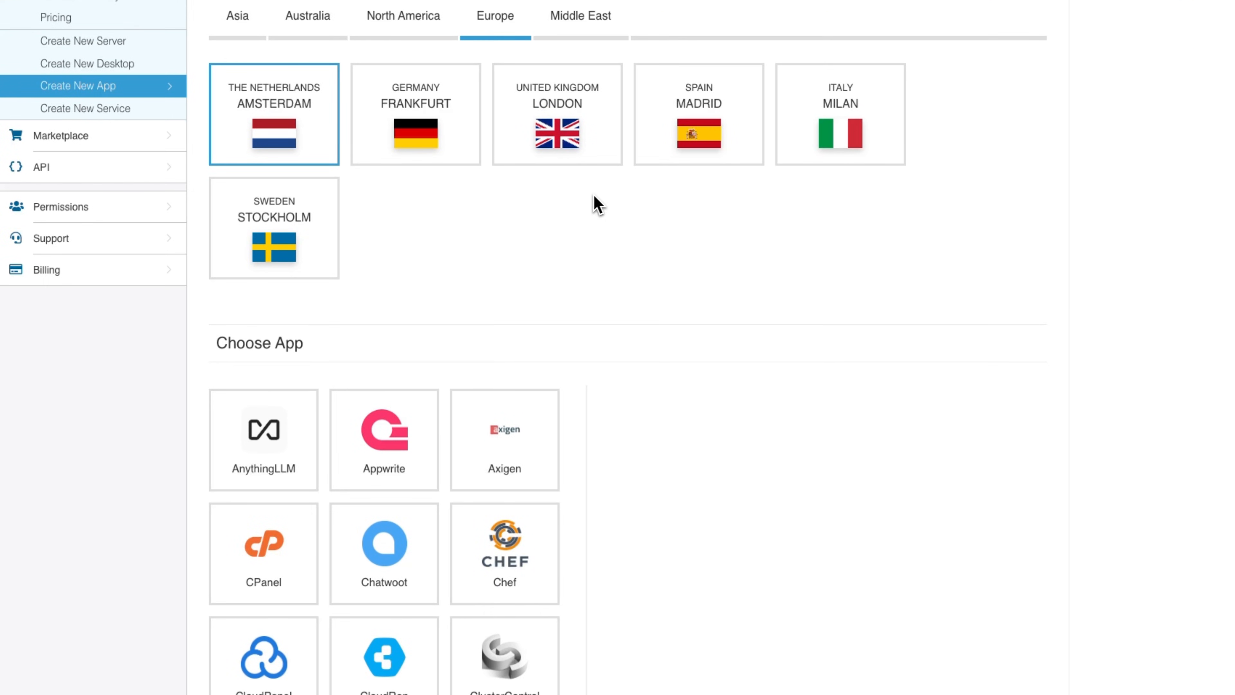
pyautogui.scroll(-5, 654, 281)
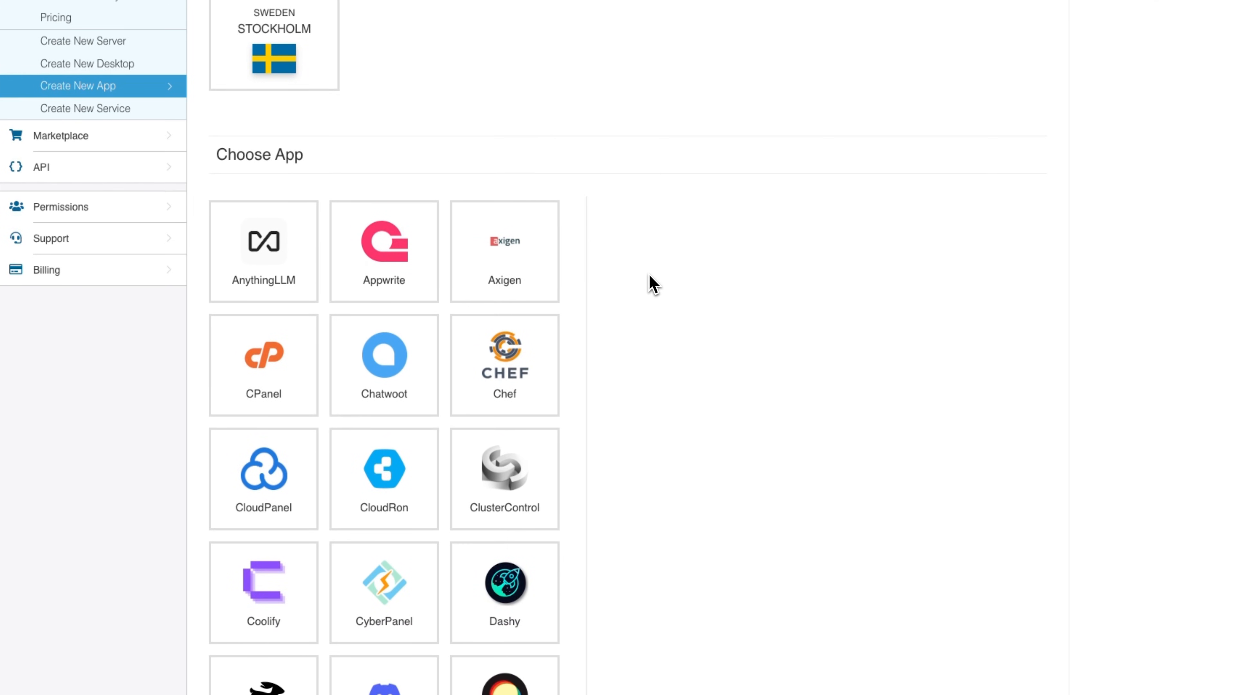
pyautogui.scroll(-10, 649, 283)
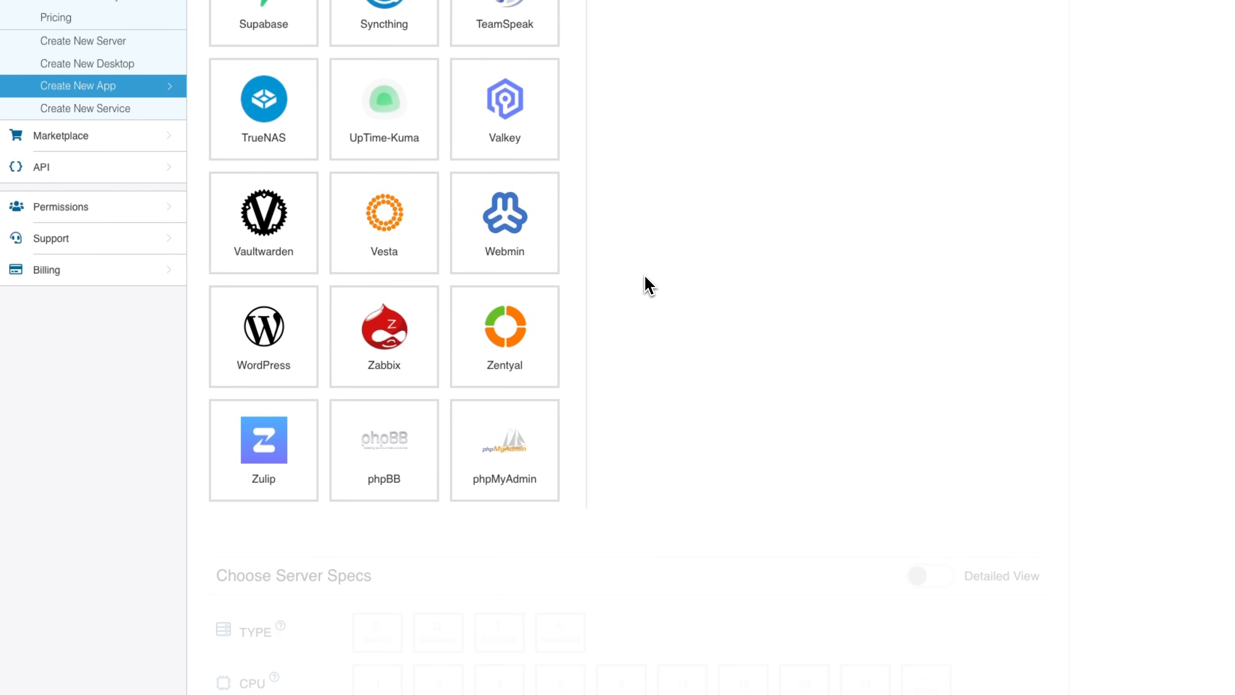
pyautogui.scroll(10, 339, 467)
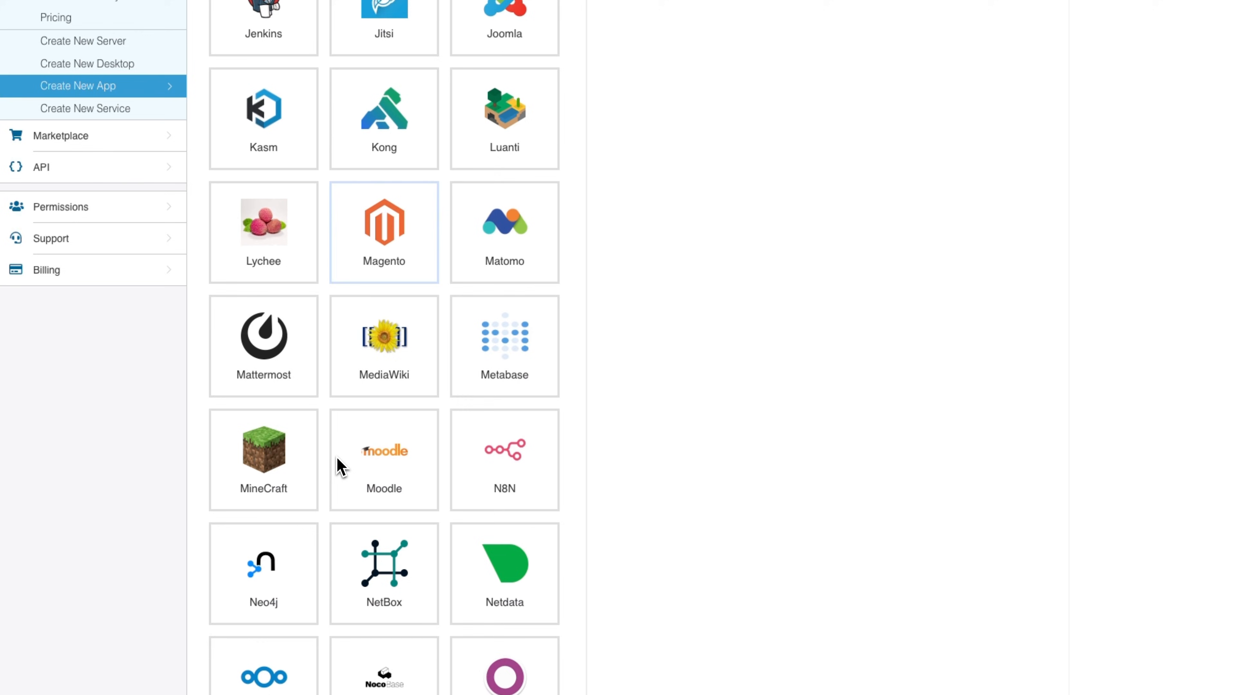
pyautogui.scroll(-1, 337, 460)
pyautogui.scroll(-1, 337, 456)
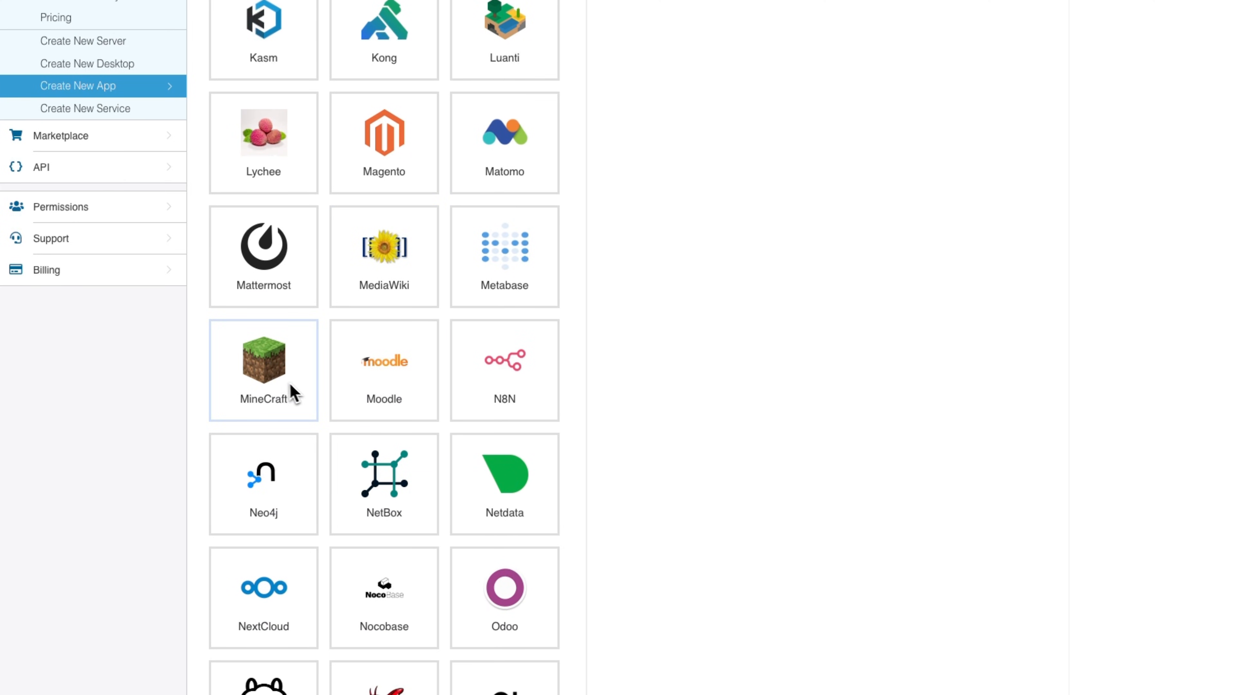
pyautogui.scroll(-2, 279, 389)
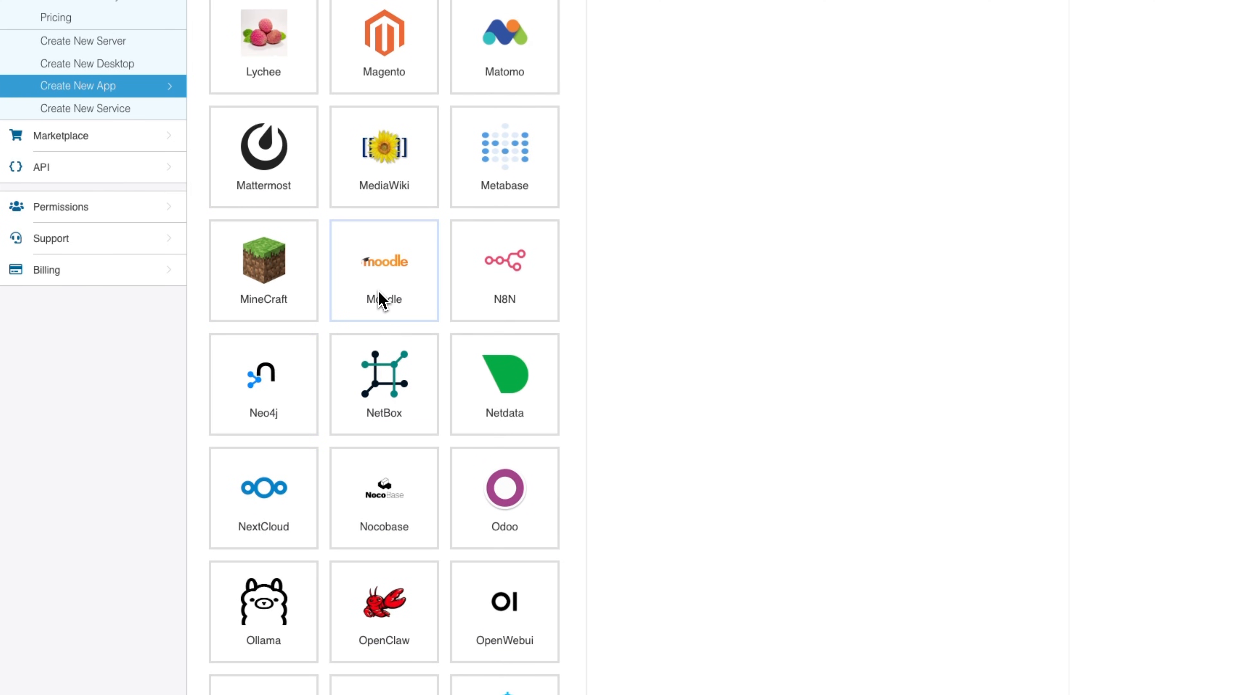
pyautogui.scroll(-3, 377, 304)
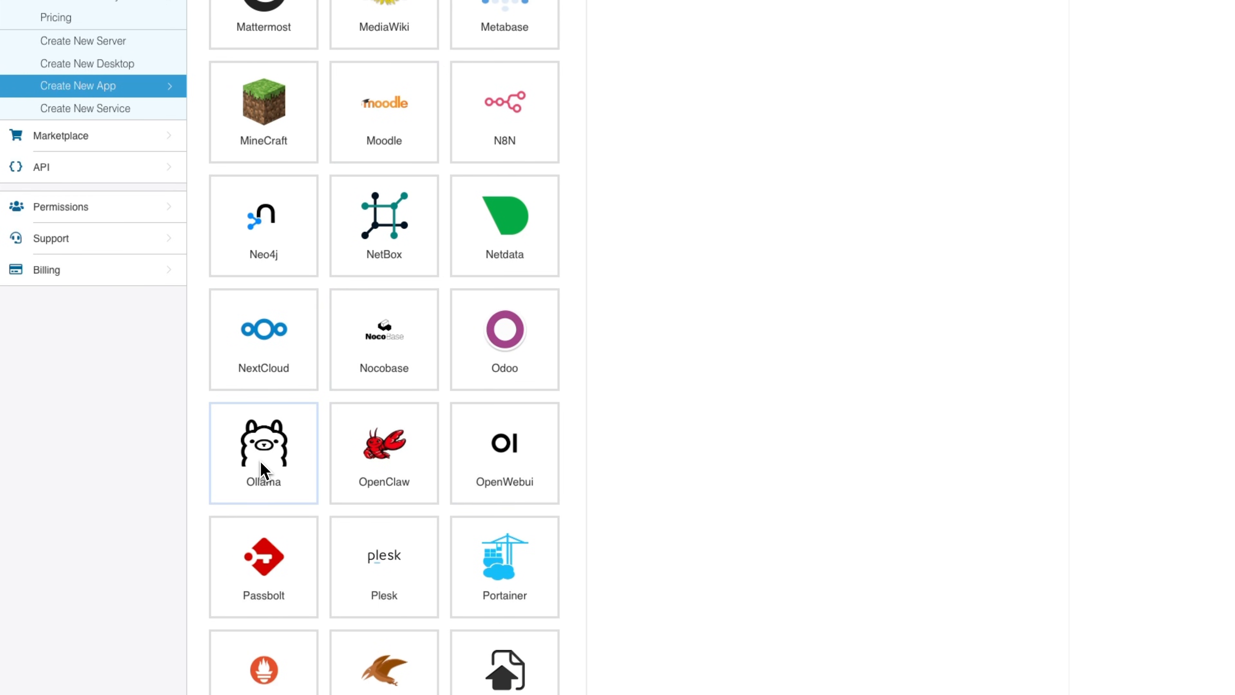
pyautogui.scroll(-9, 262, 470)
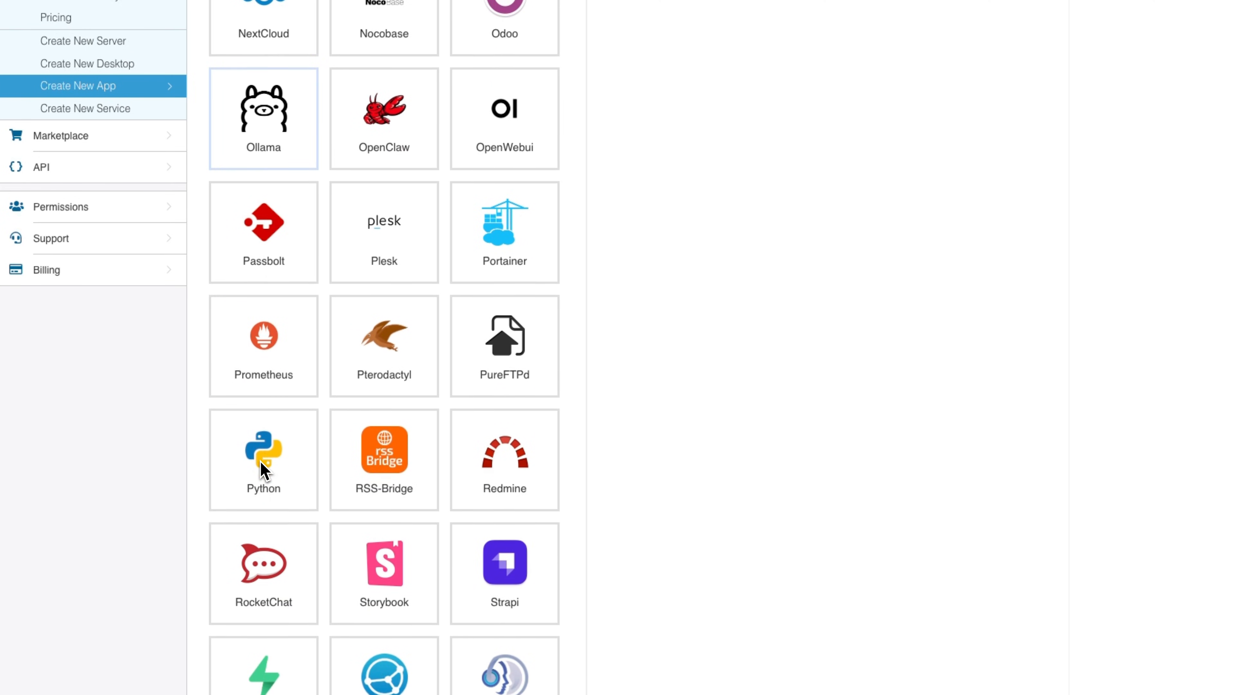
pyautogui.scroll(-2, 384, 448)
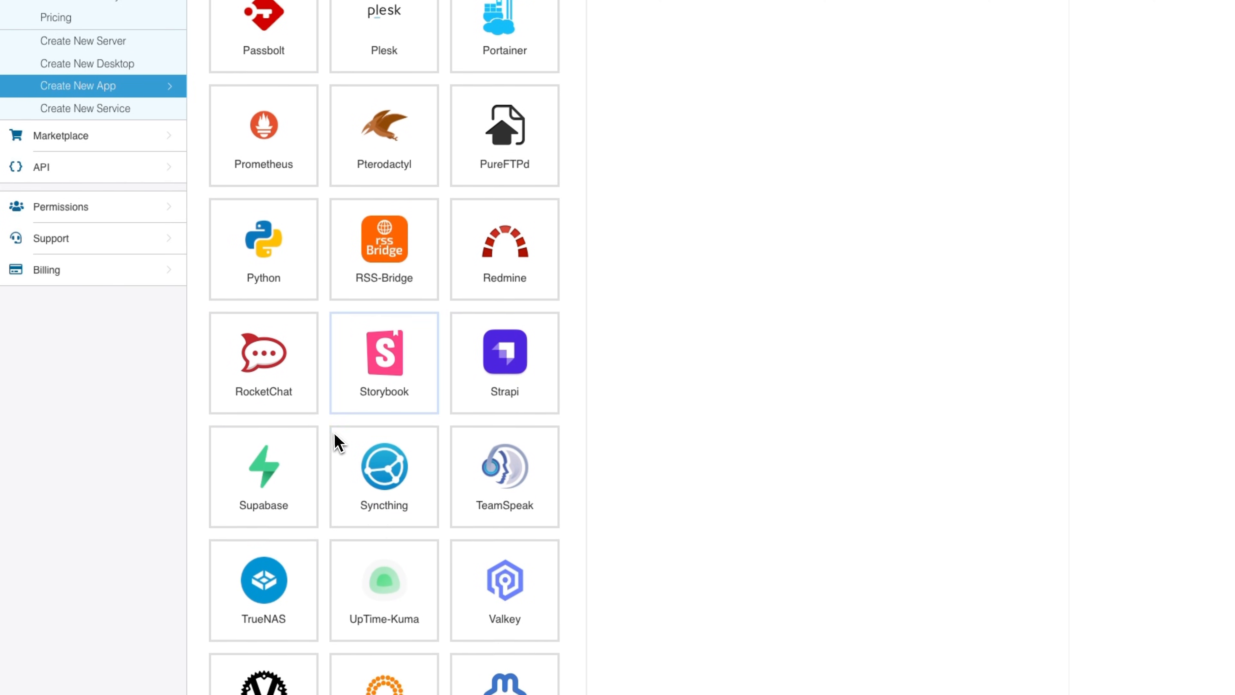
pyautogui.scroll(-8, 331, 500)
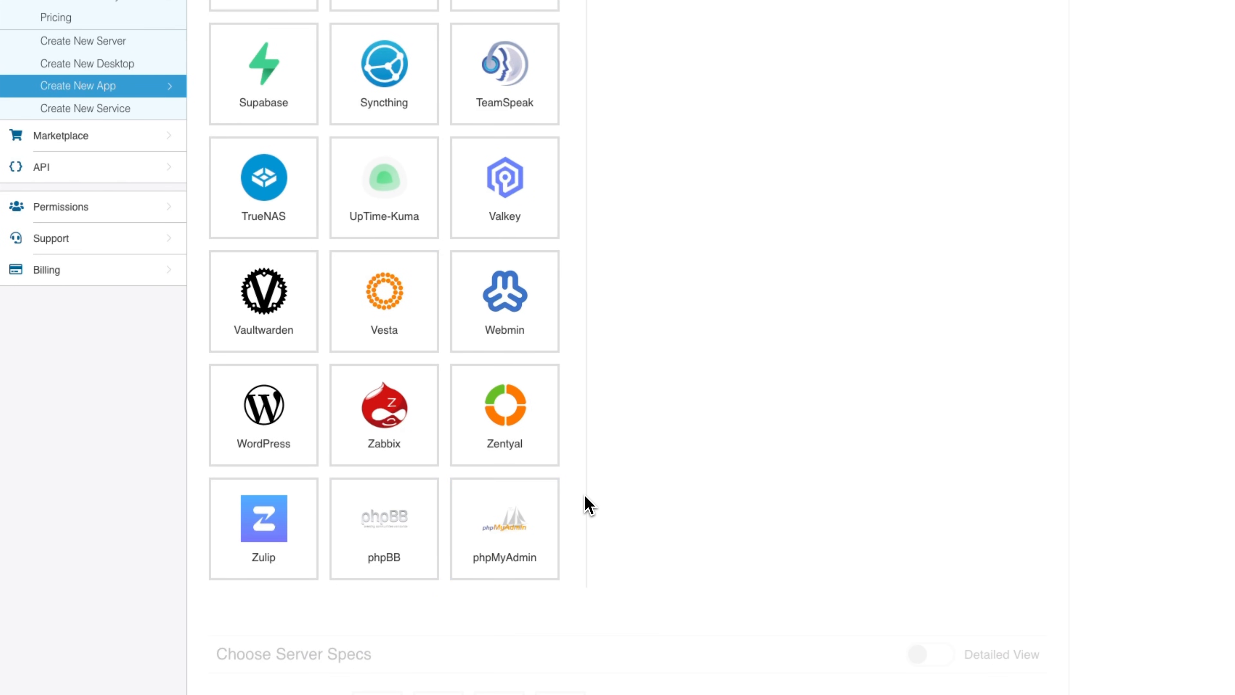
pyautogui.scroll(3, 234, 284)
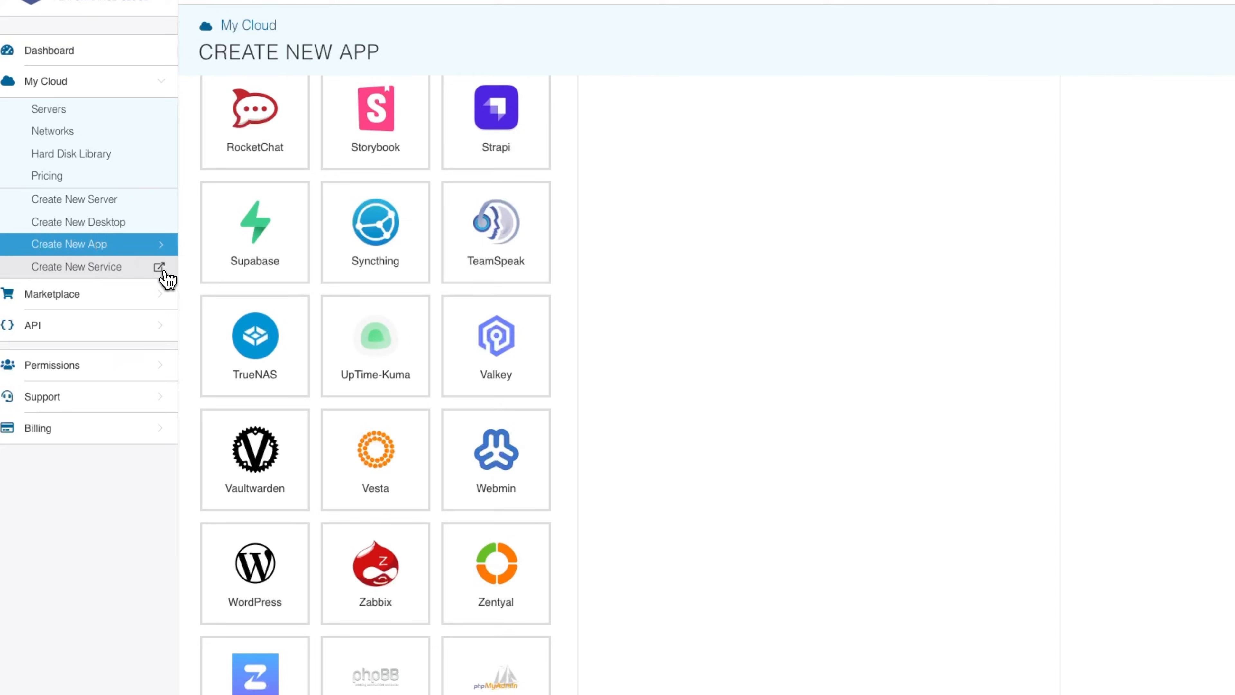
# Open the new service creation page separately and look through the services on offer
pyautogui.click(163, 265)
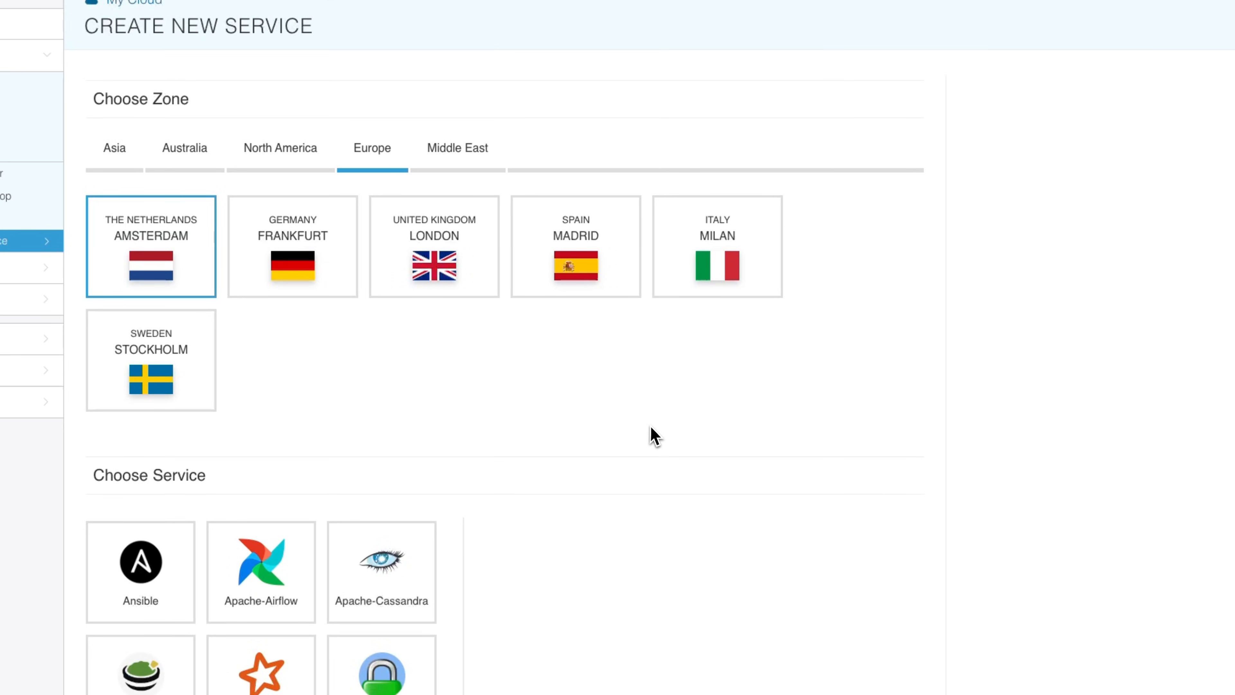
pyautogui.scroll(-7, 654, 436)
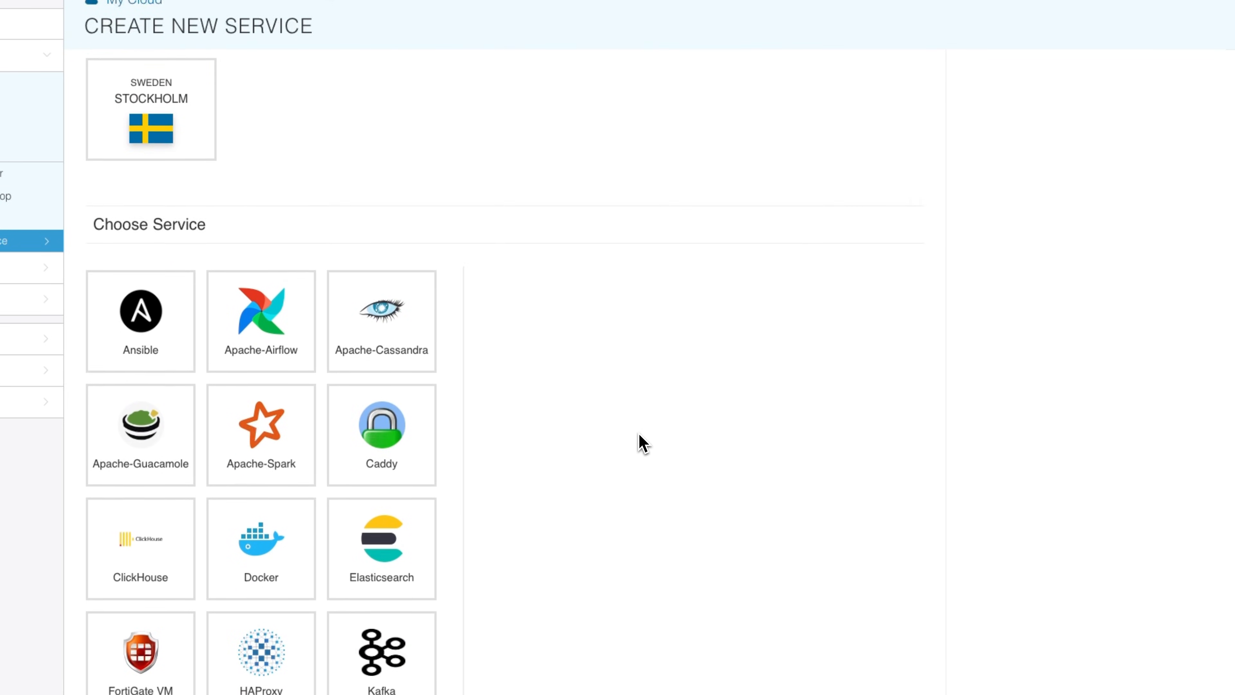
pyautogui.scroll(-5, 643, 443)
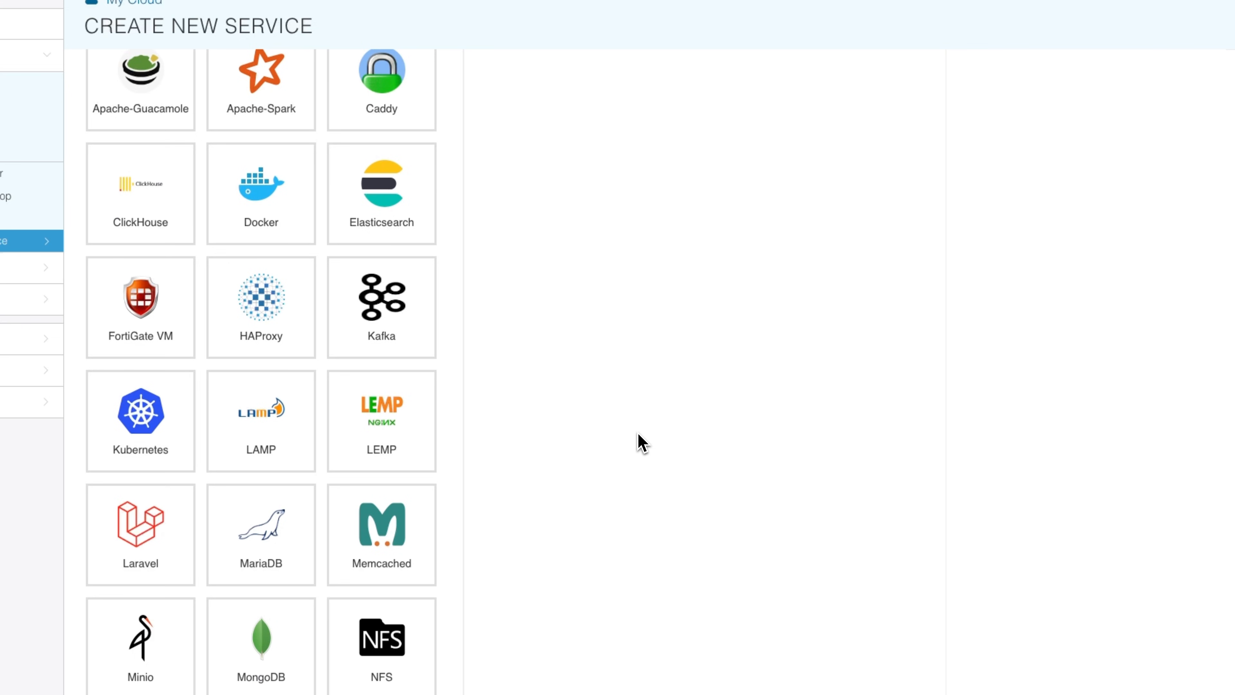
# Start a new cloud desktop with Windows as its OS and windows_10 64bit as the version
pyautogui.click(39, 196)
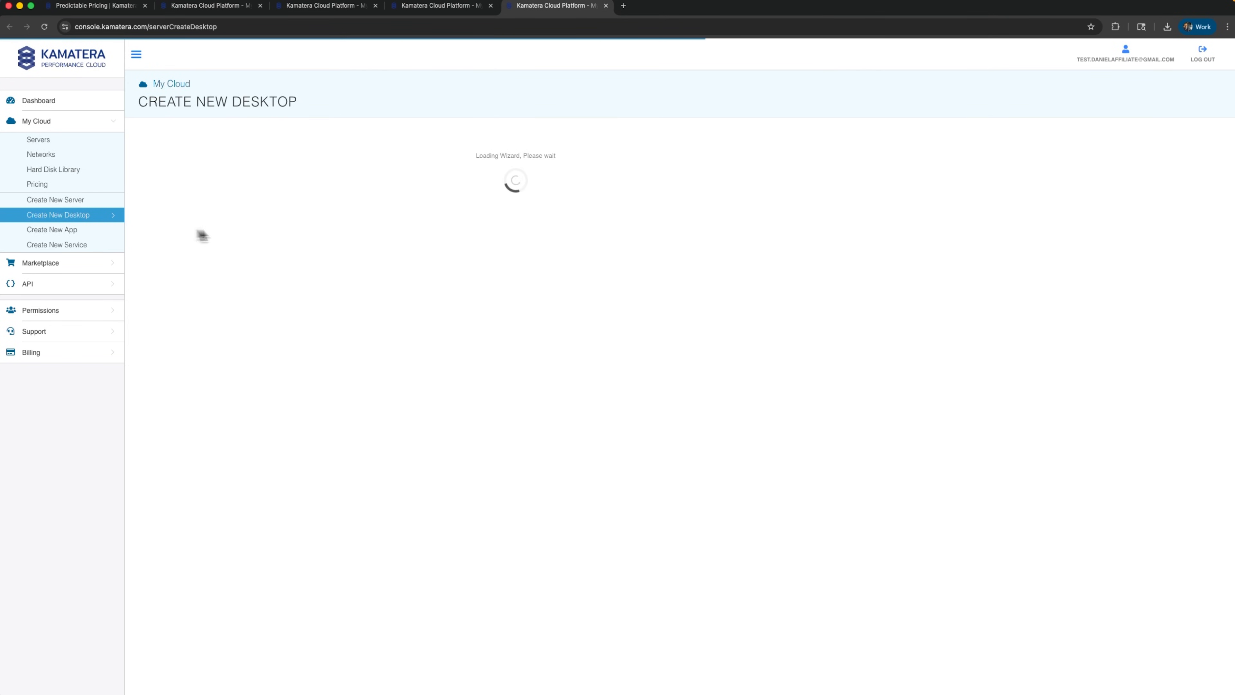
pyautogui.scroll(-10, 246, 384)
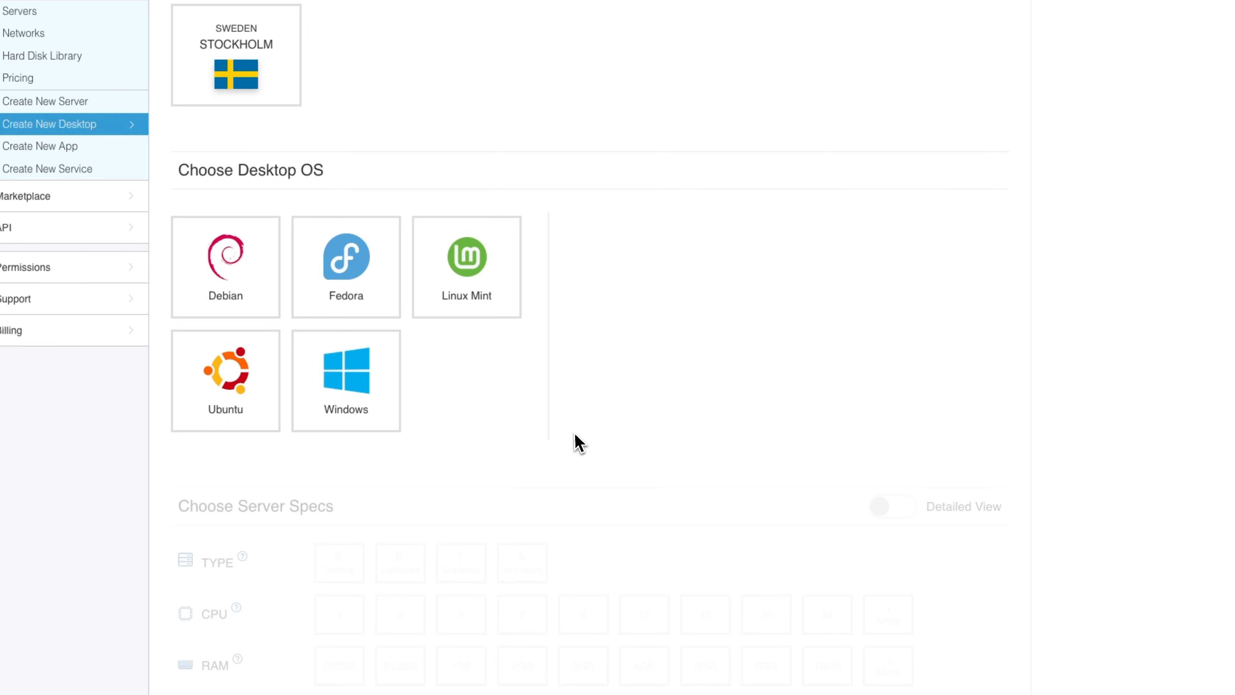
pyautogui.click(348, 396)
pyautogui.scroll(-2, 486, 437)
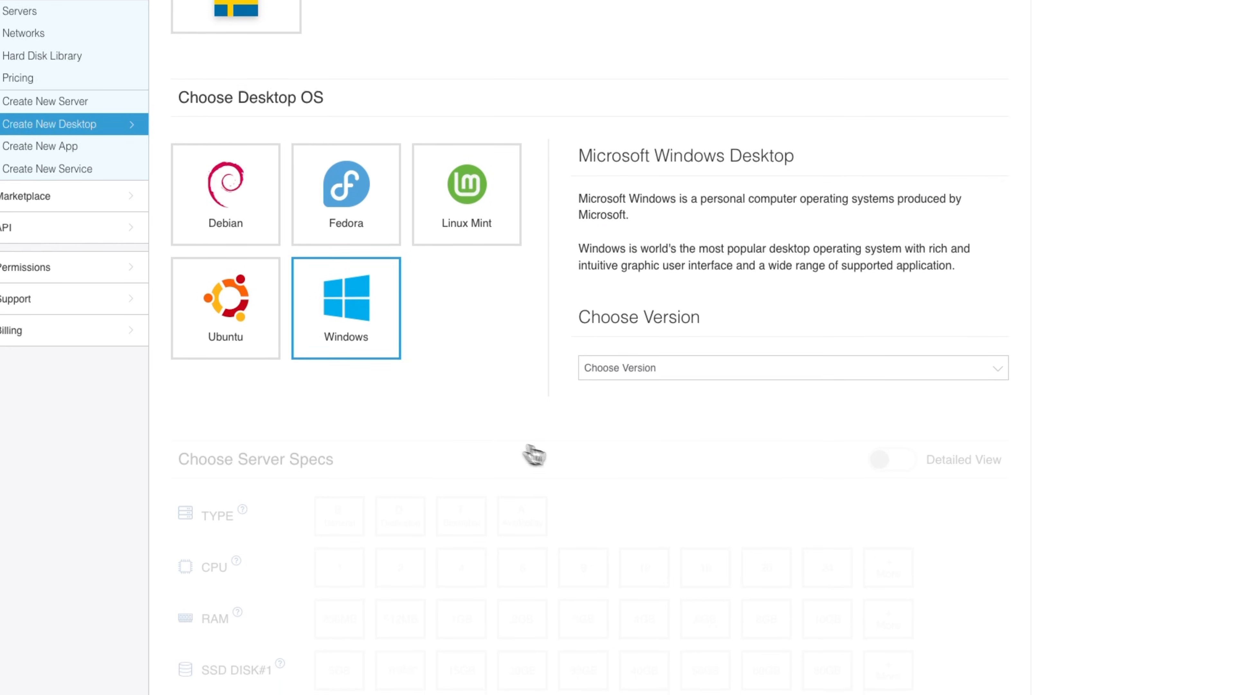
pyautogui.click(831, 380)
pyautogui.click(631, 360)
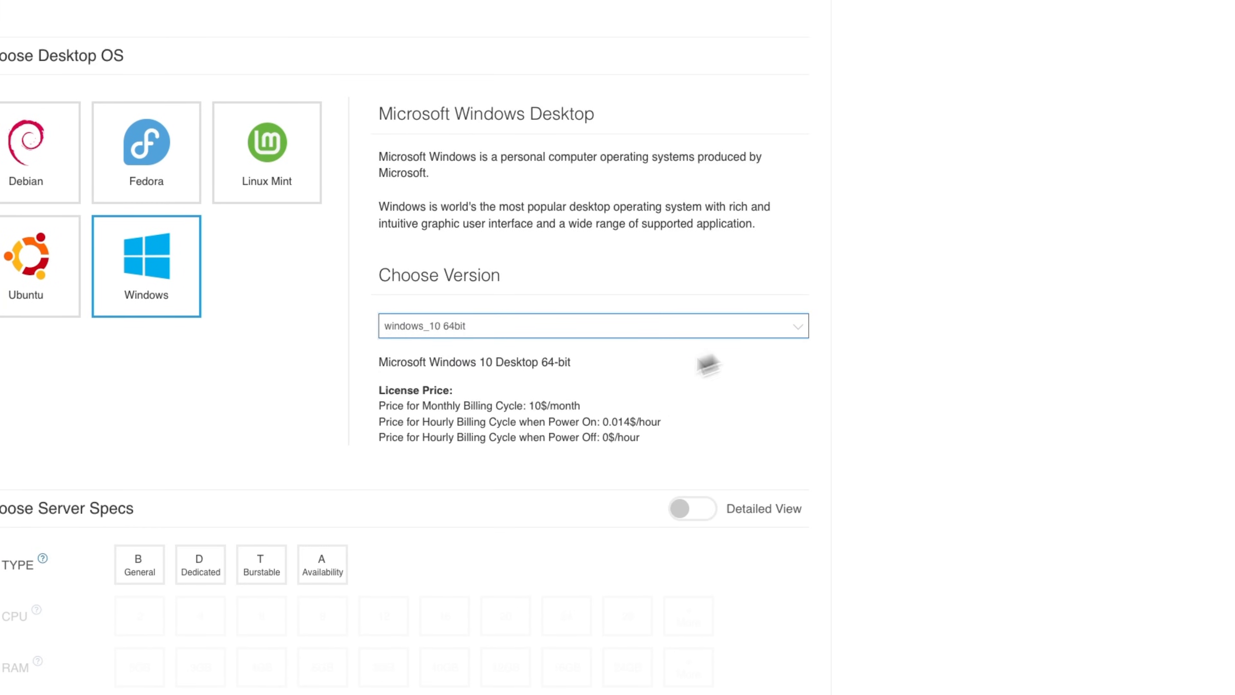
# Turn on the detailed view of the desktop's specs, choose the General type, and review the configuration options
pyautogui.scroll(-5, 691, 375)
pyautogui.click(685, 298)
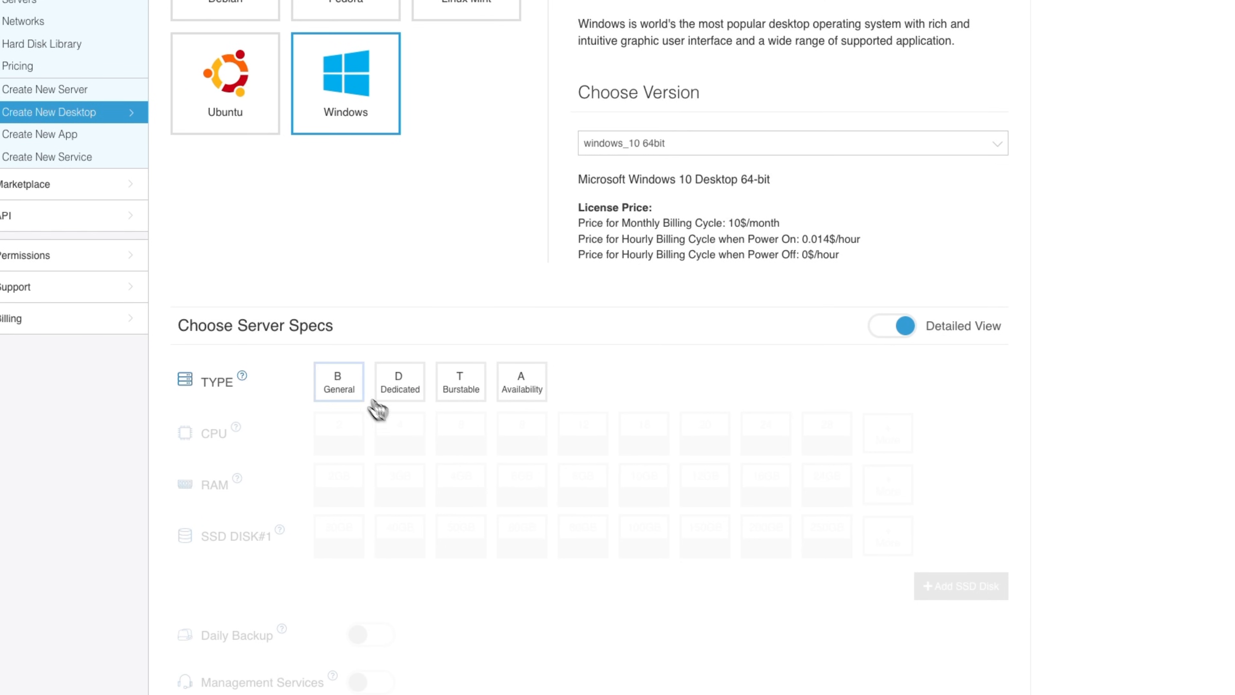
pyautogui.click(341, 385)
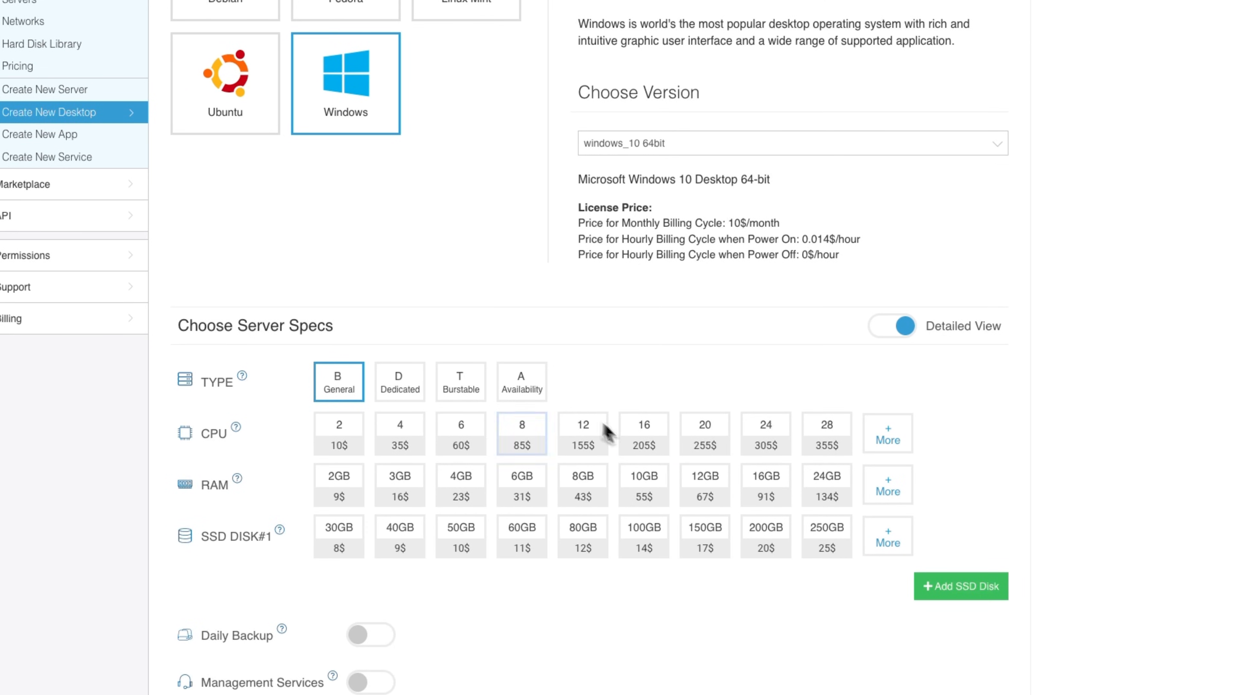
pyautogui.scroll(-3, 598, 552)
pyautogui.scroll(-3, 598, 552)
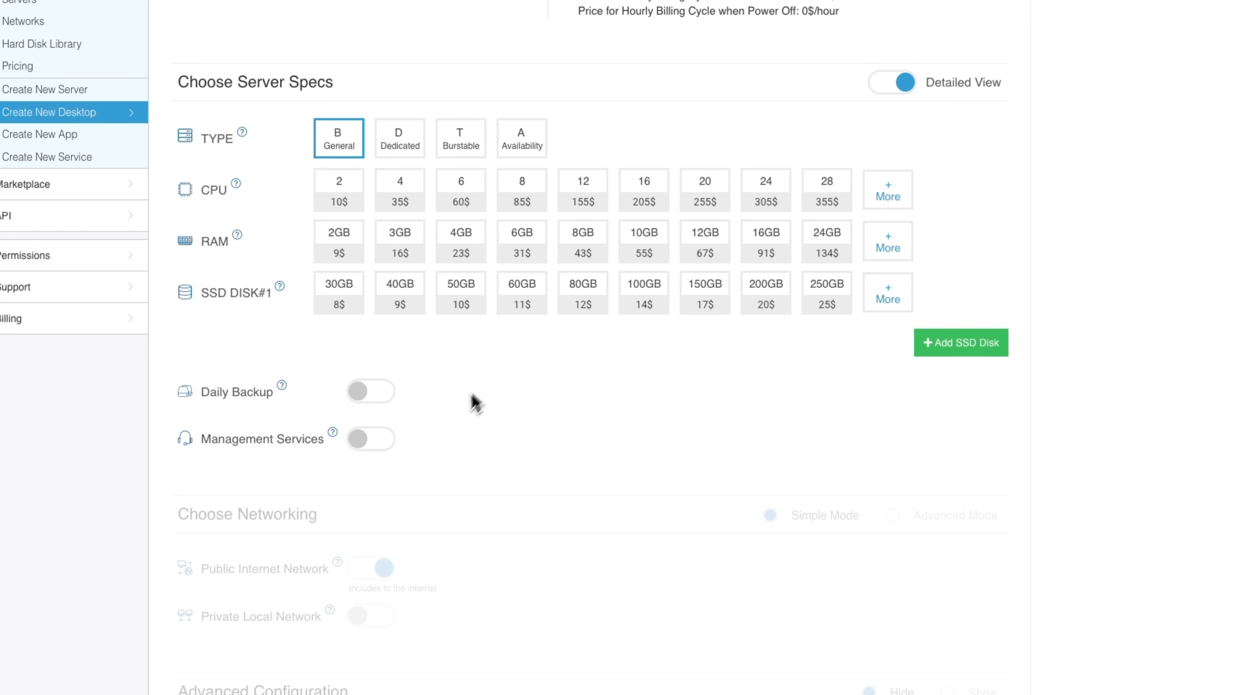
pyautogui.scroll(-3, 474, 403)
# Open the list of support tickets separately and start a new ticket
pyautogui.click(177, 292)
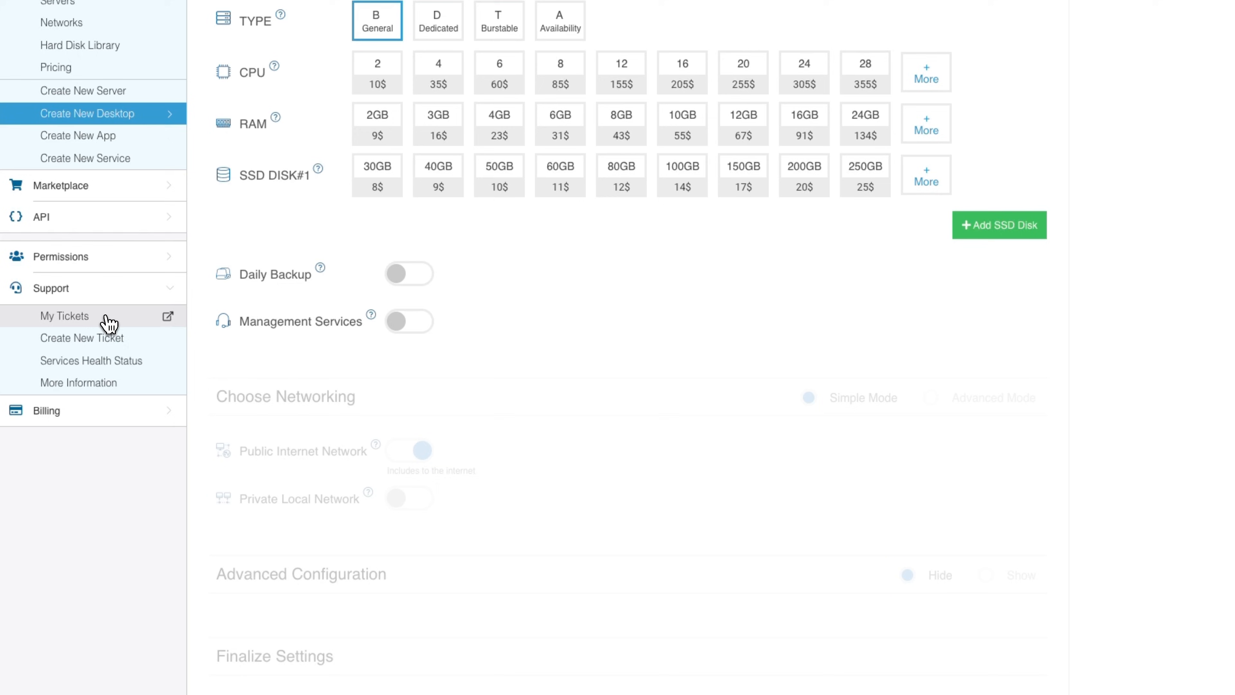
pyautogui.click(167, 318)
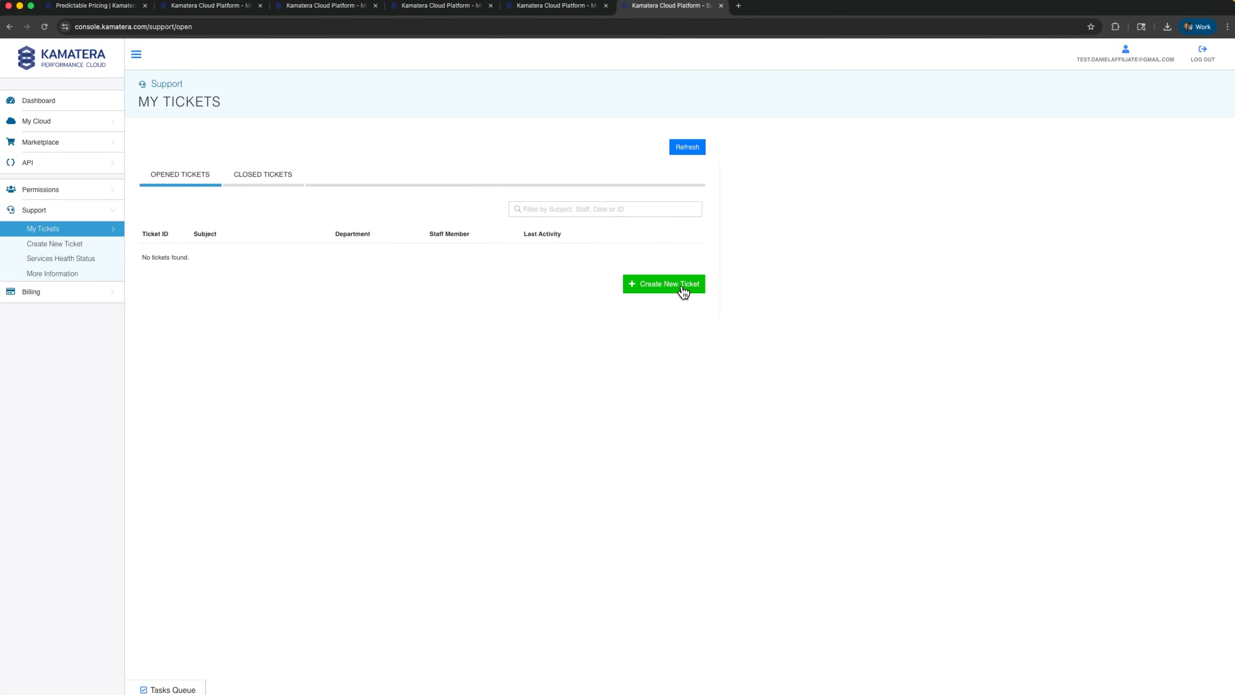
pyautogui.click(683, 291)
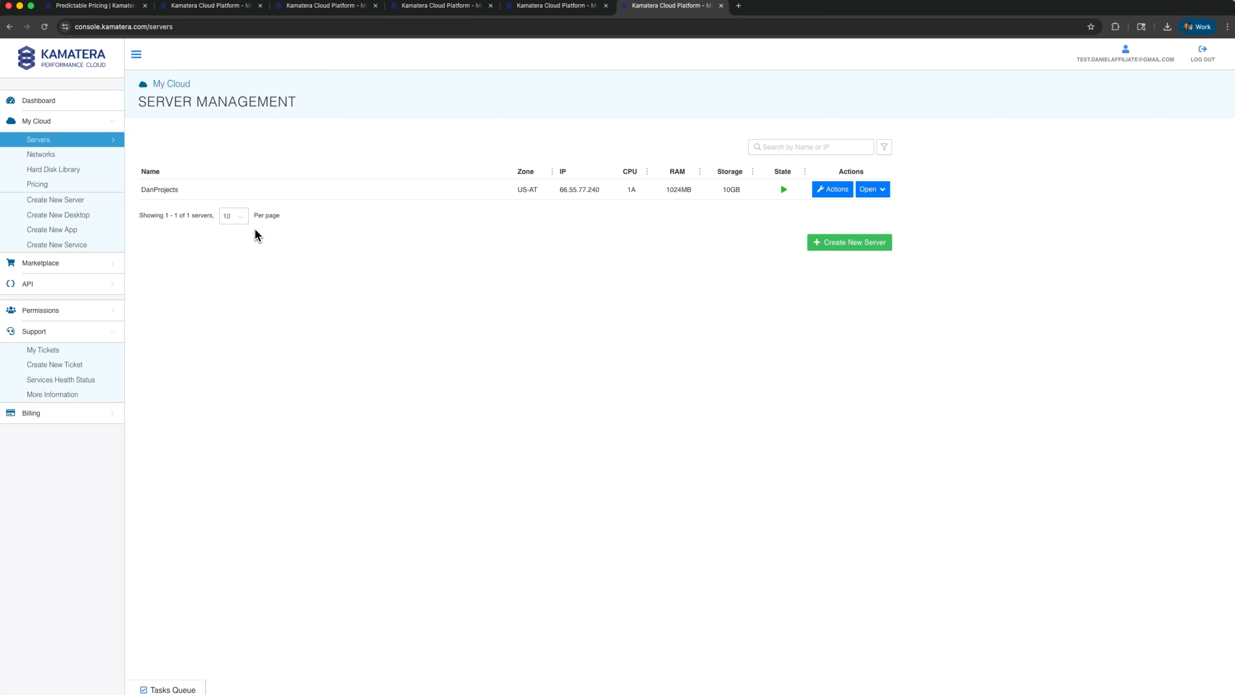
# View the cloud pricing page and return to the server list
pyautogui.click(63, 188)
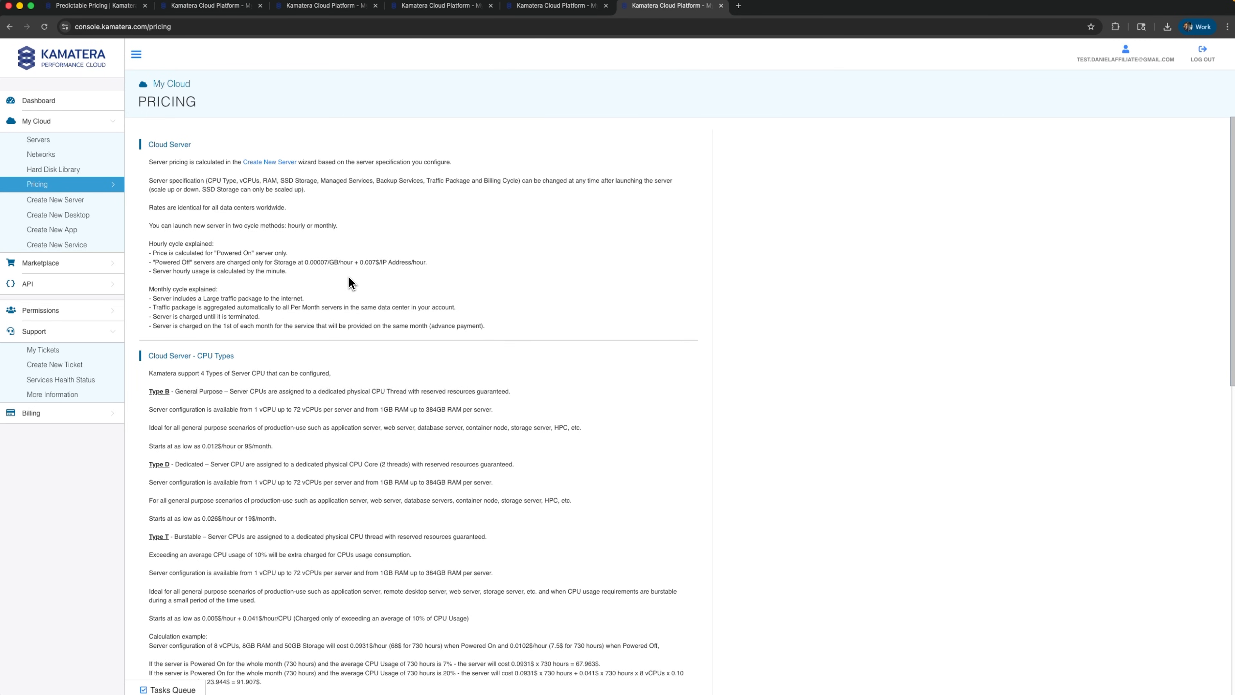
pyautogui.click(57, 144)
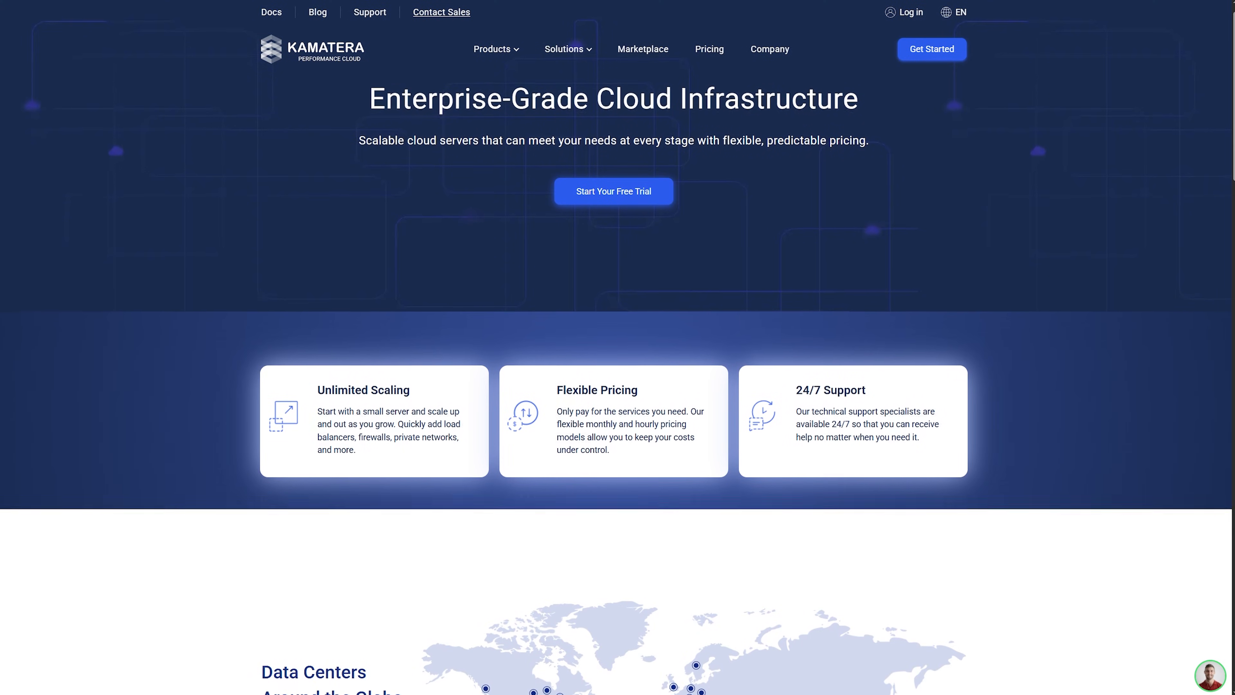
pyautogui.scroll(-1, 614, 341)
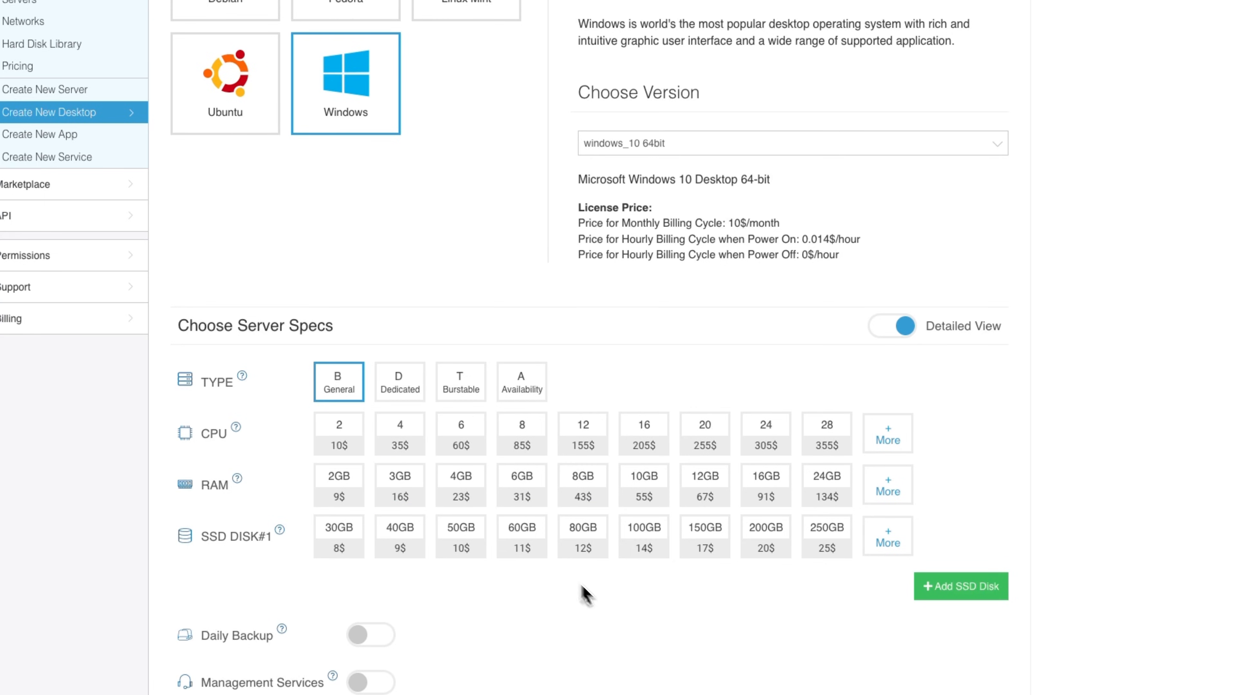
pyautogui.scroll(-5, 587, 594)
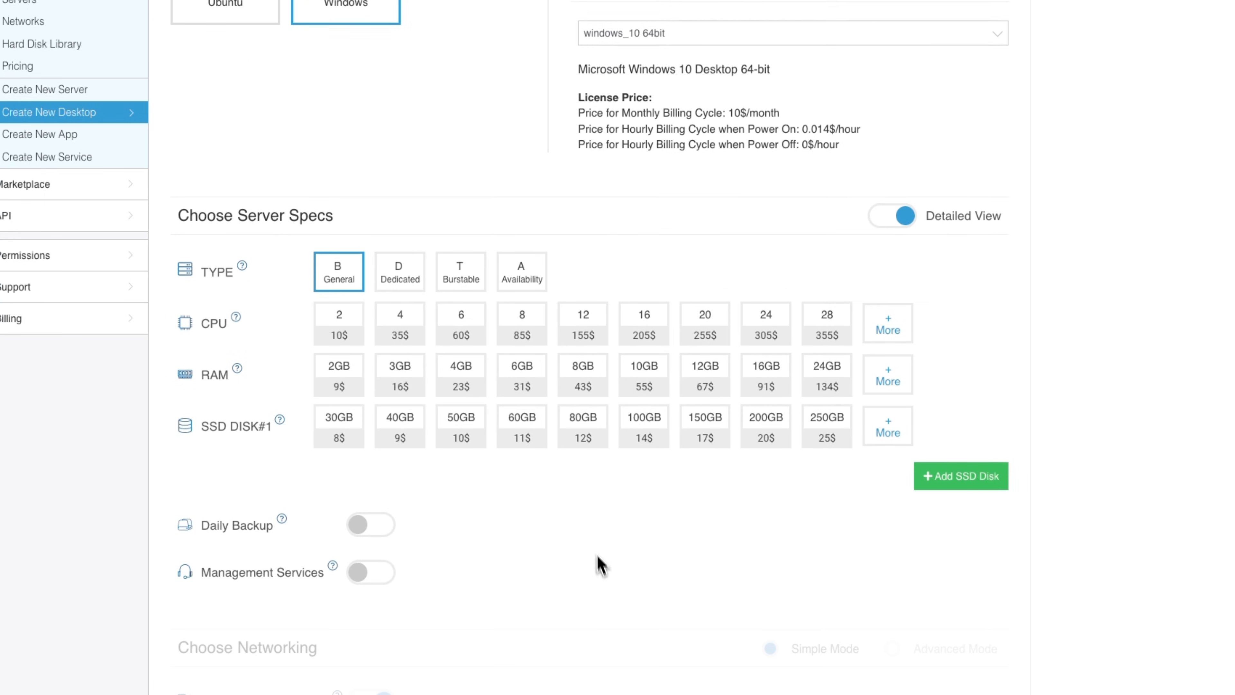